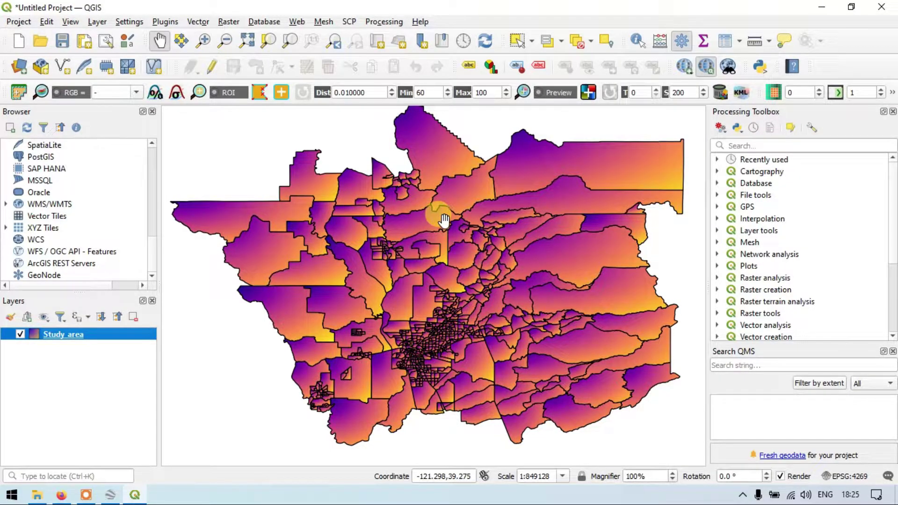
Pan the map slightly left and down to reposition the gradient-filled Study area polygons
drag(448, 227, 445, 230)
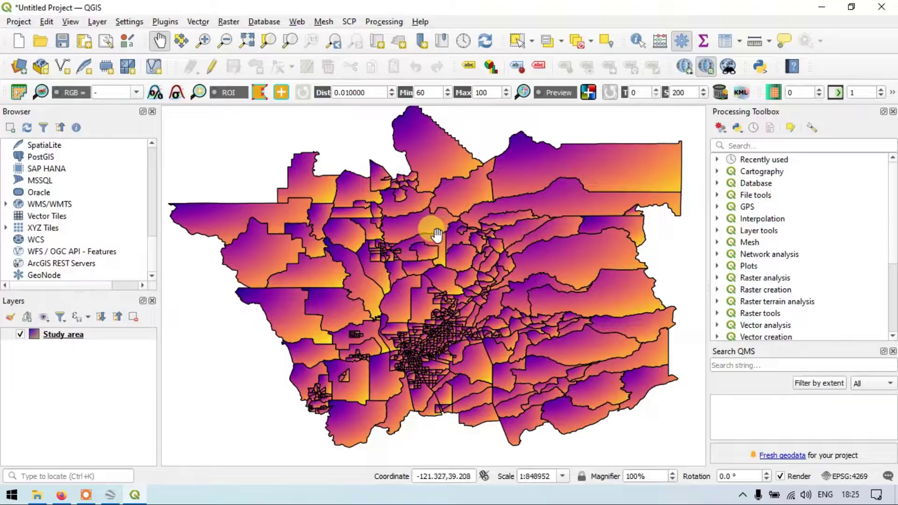
drag(439, 232, 428, 238)
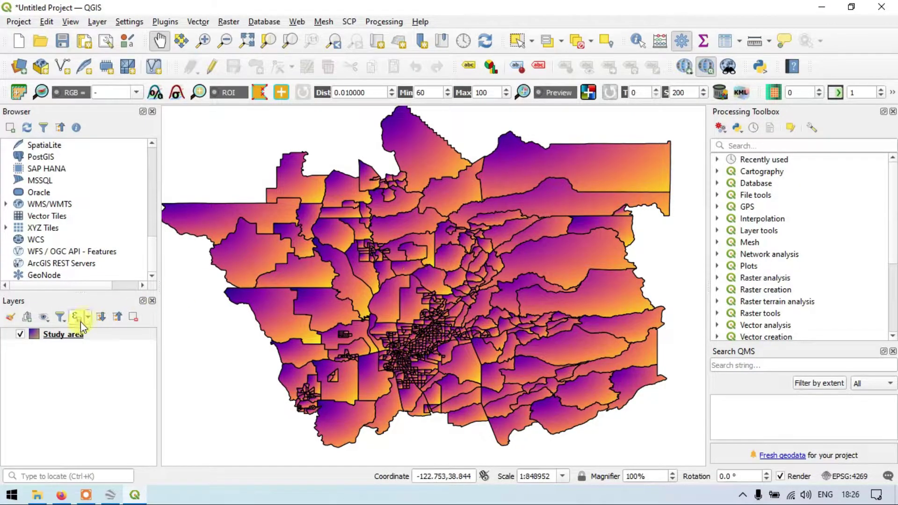
Open the Study area layer's Layer Properties from its context menu
click(66, 335)
right_click(66, 336)
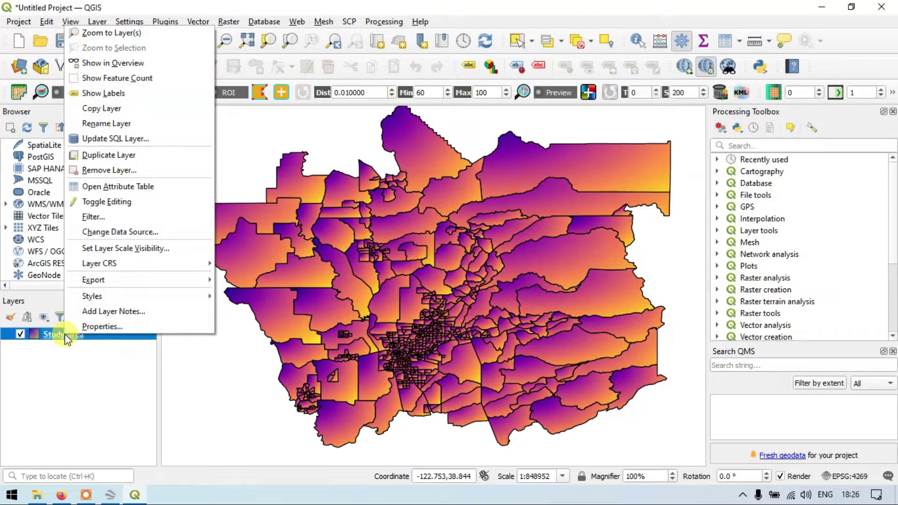
click(94, 327)
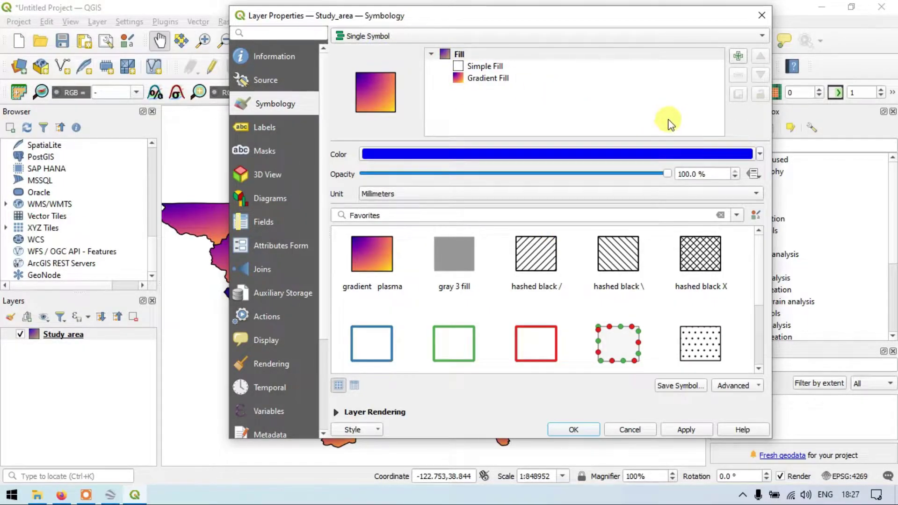
scroll(578, 279, down, 2)
scroll(578, 279, up, 2)
Move the Layer Properties dialog left and down to uncover the map
drag(593, 26, 495, 31)
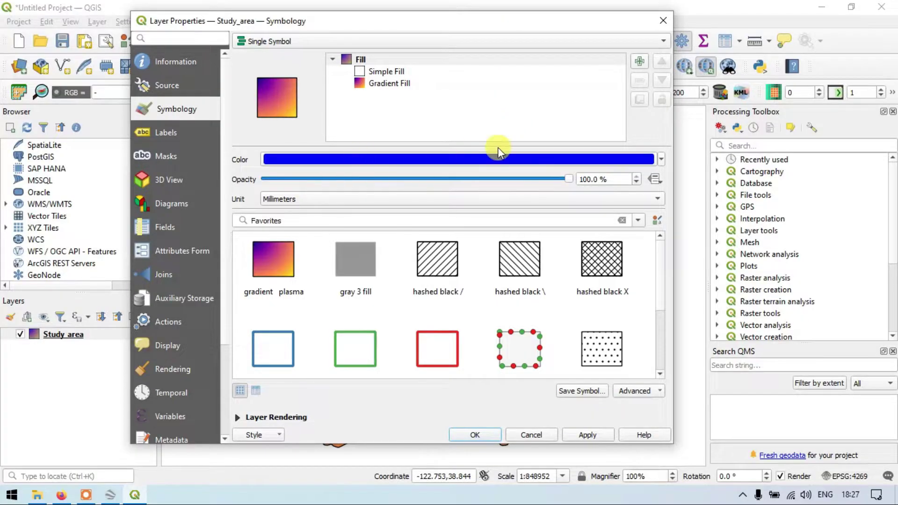
mouse_move(415, 19)
mouse_down()
mouse_move(477, 262)
mouse_move(532, 275)
mouse_move(514, 215)
mouse_move(472, 180)
mouse_move(415, 17)
mouse_up()
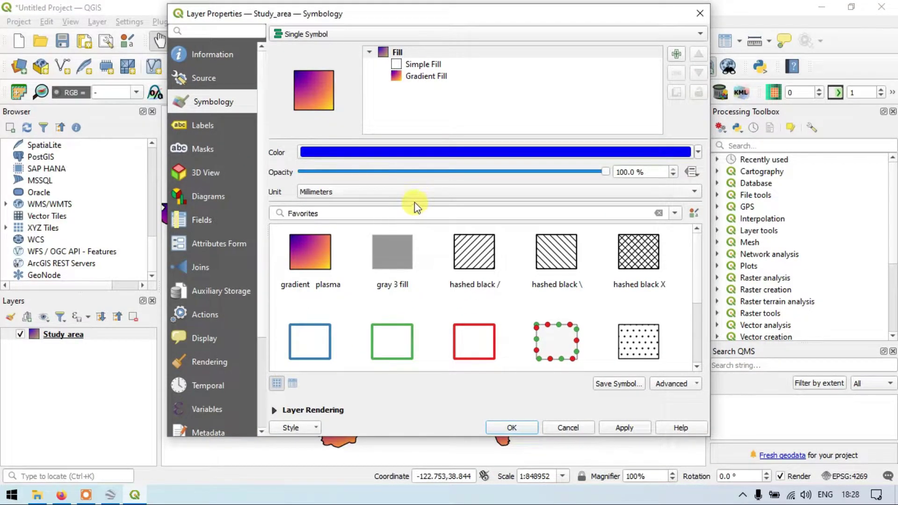
drag(563, 15, 541, 19)
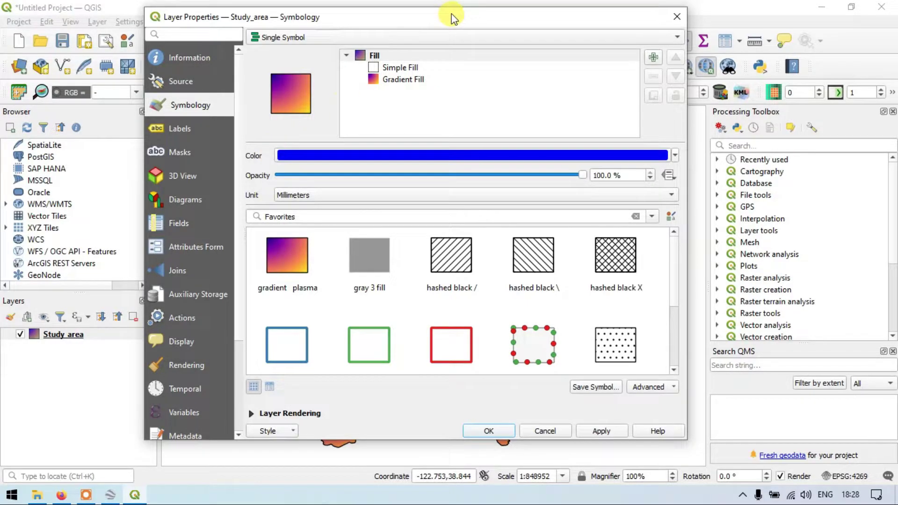
drag(452, 17, 430, 47)
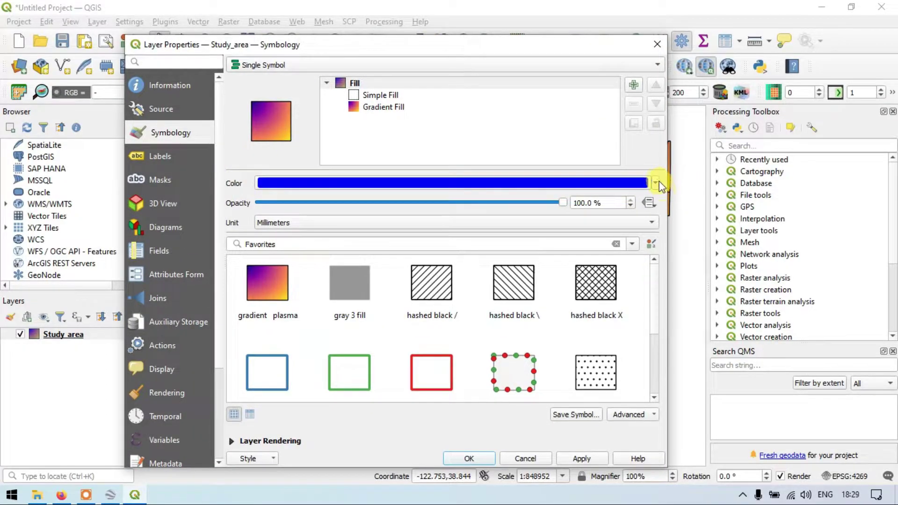
Change the Study_area fill colour to cyan and confirm with OK
click(656, 183)
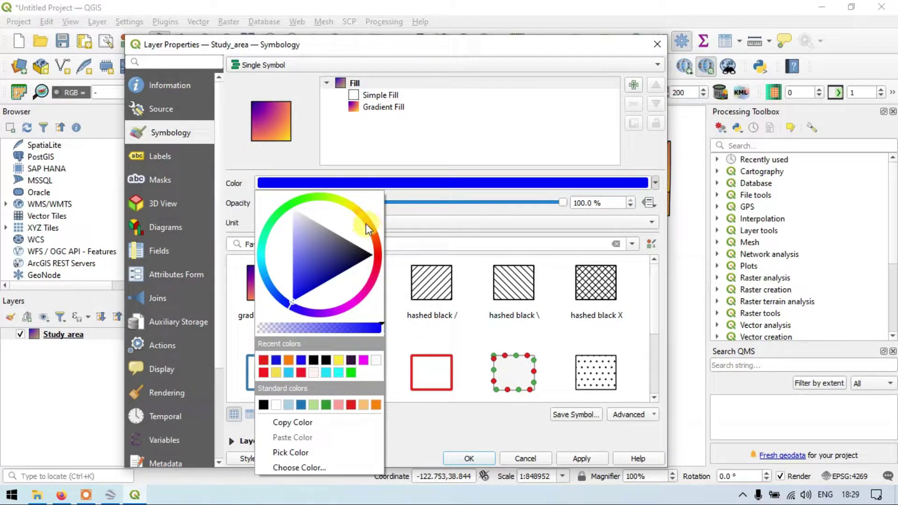
drag(361, 206, 256, 260)
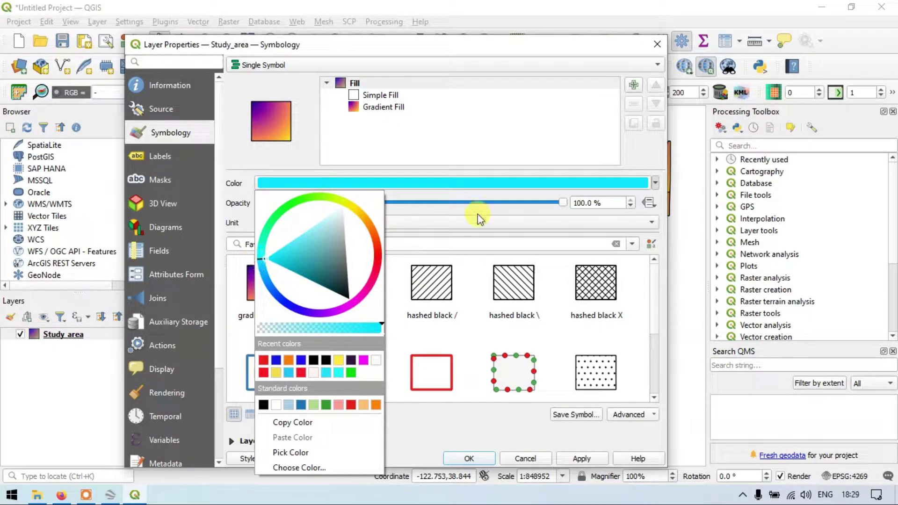
click(659, 145)
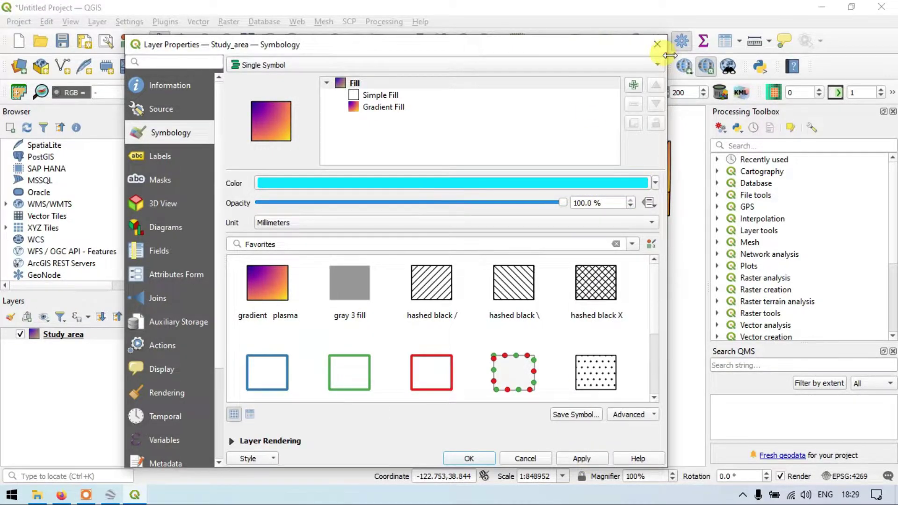
drag(542, 45, 366, 11)
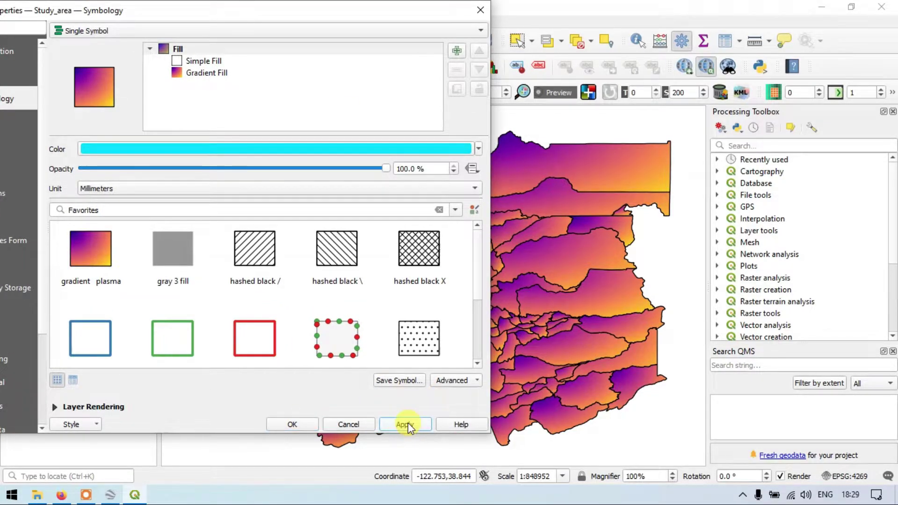
click(310, 424)
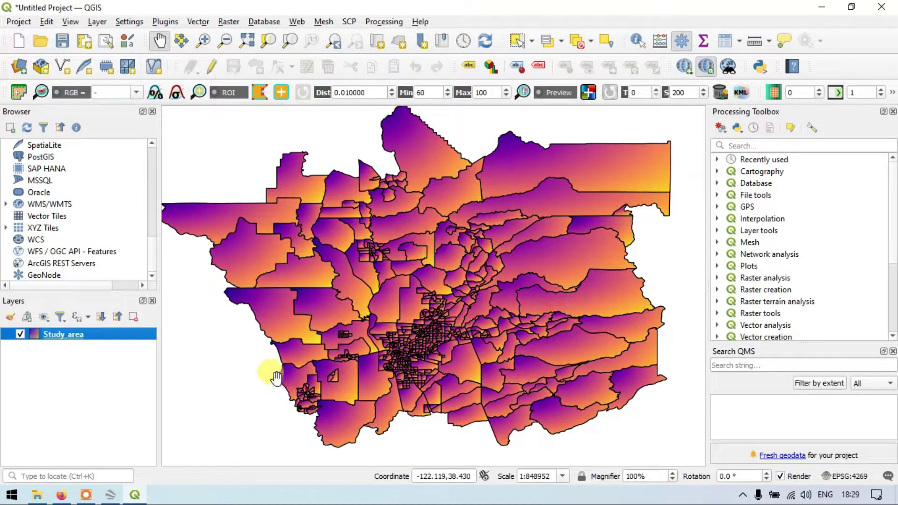
Reopen the Study_area layer properties and reposition the dialog to show its full side list
double_click(69, 335)
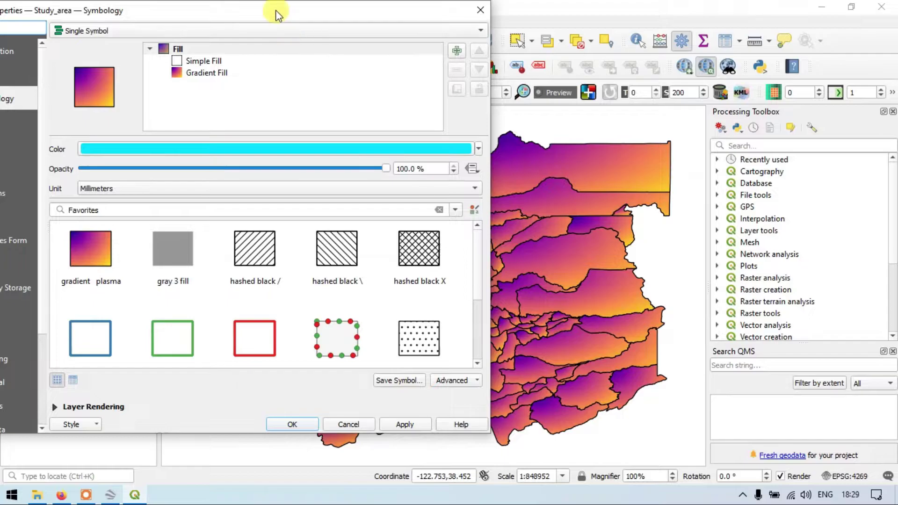
drag(276, 14, 434, 32)
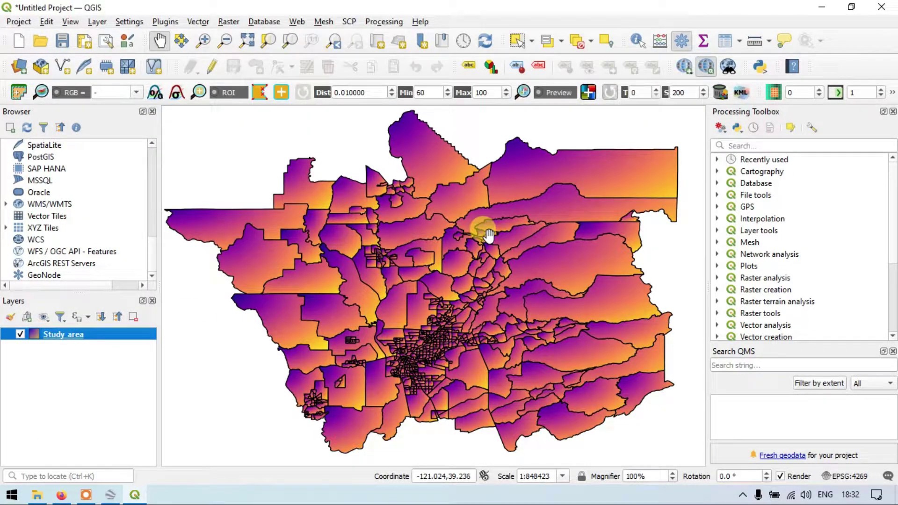
drag(488, 235, 481, 229)
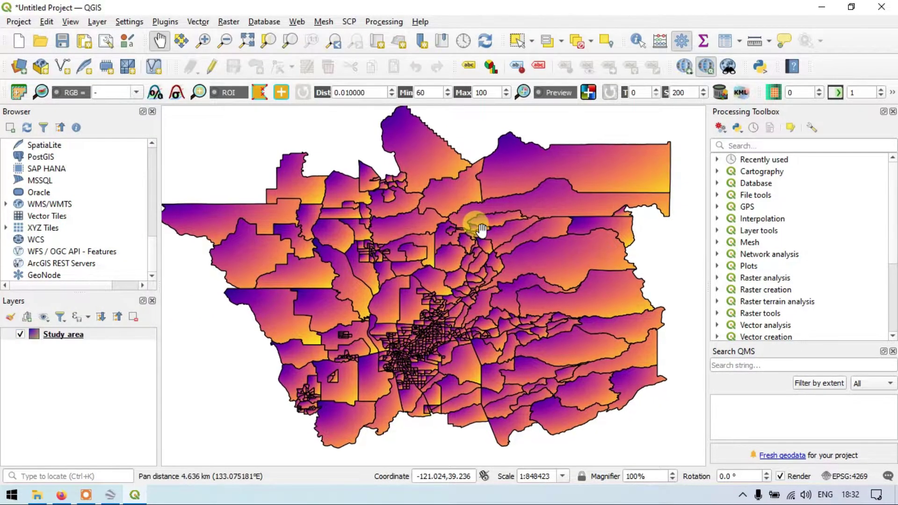
Apply the 'simple blue fill' Favorites symbol to Study area and close the properties
click(71, 335)
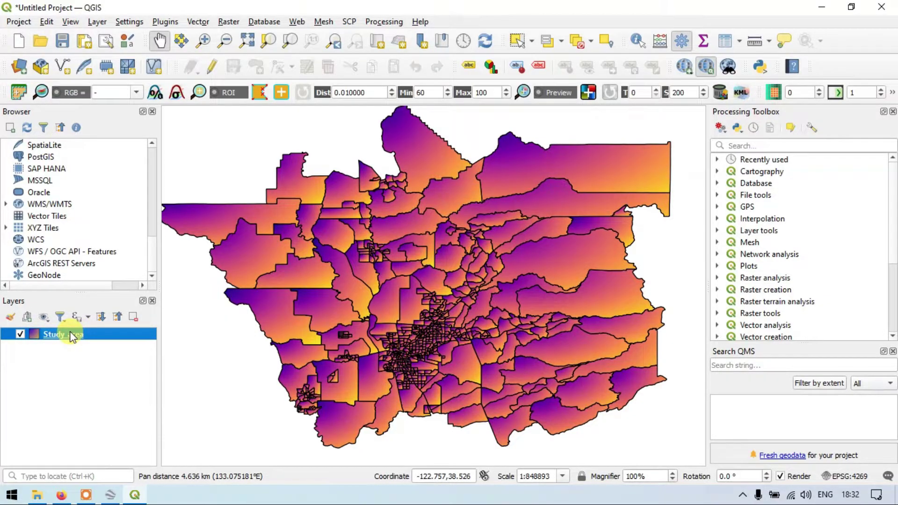
double_click(71, 335)
scroll(332, 305, down, 3)
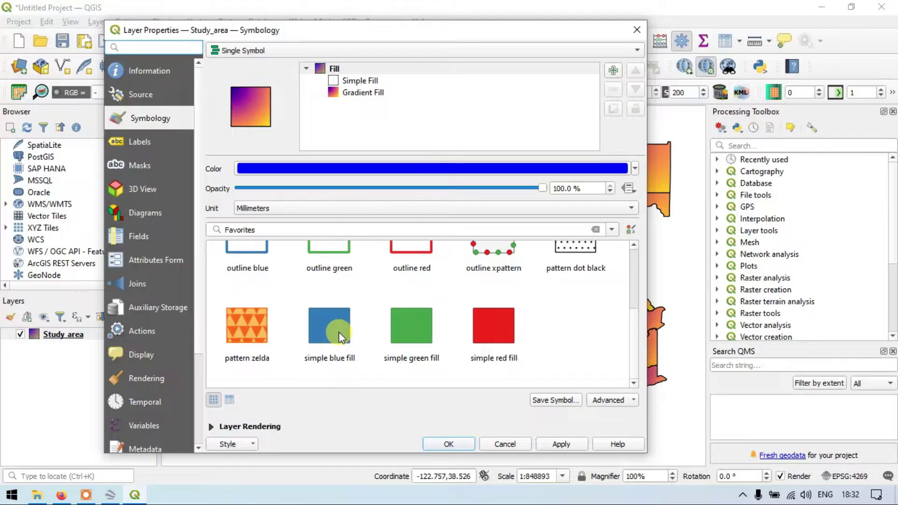
click(335, 324)
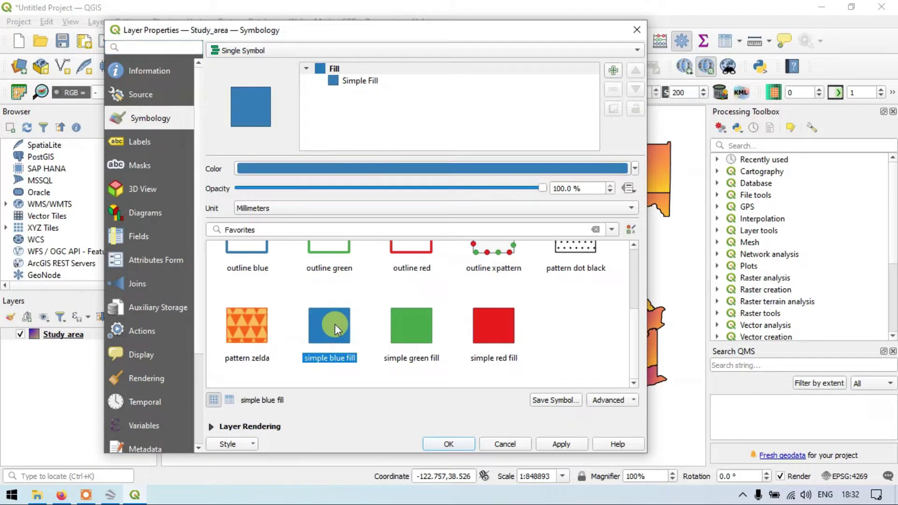
click(559, 441)
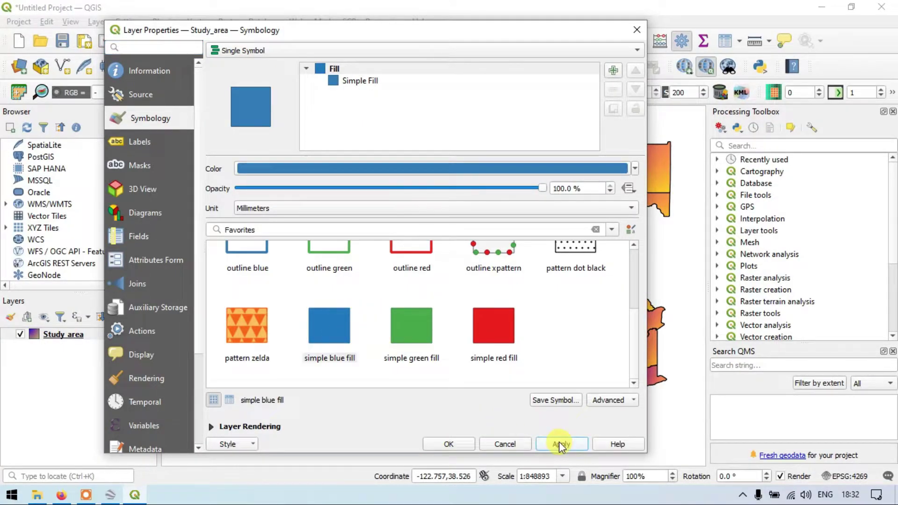
click(445, 443)
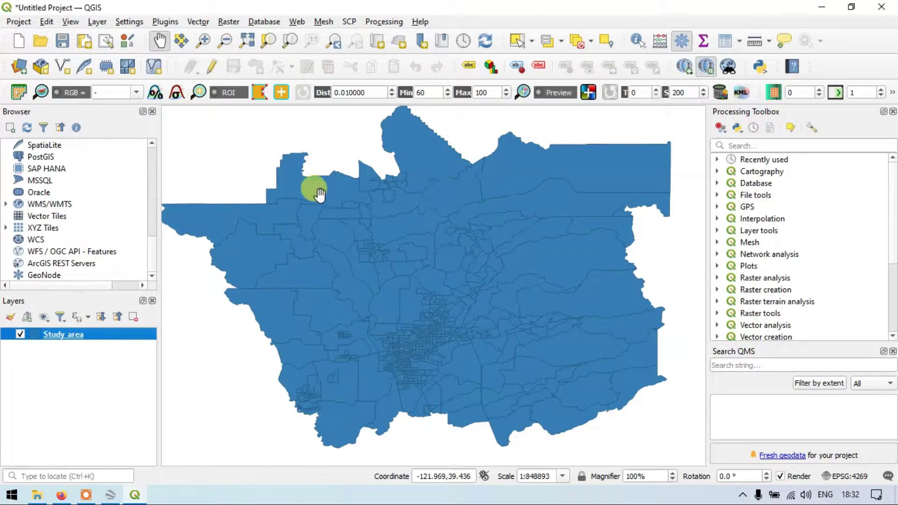
right_click(71, 333)
Lower the Study area fill opacity to 50.9%, apply it, and close with OK
click(95, 329)
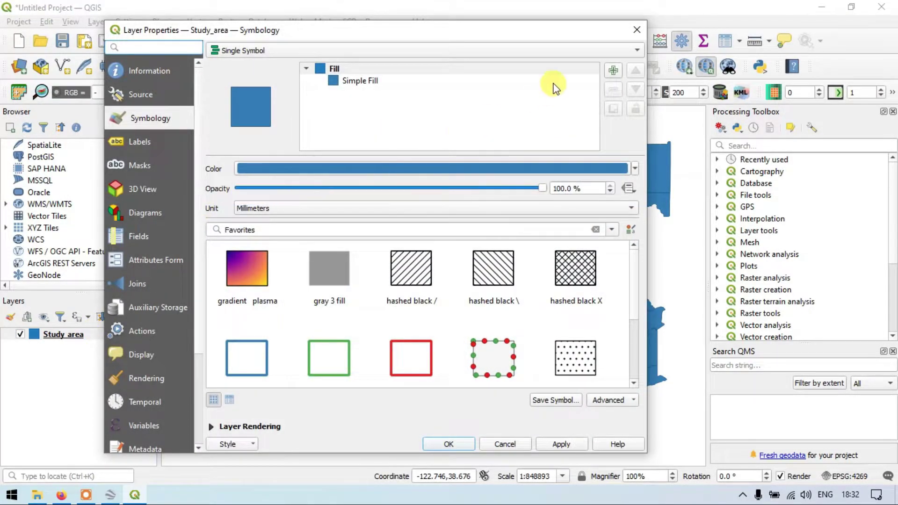
drag(541, 35, 511, 35)
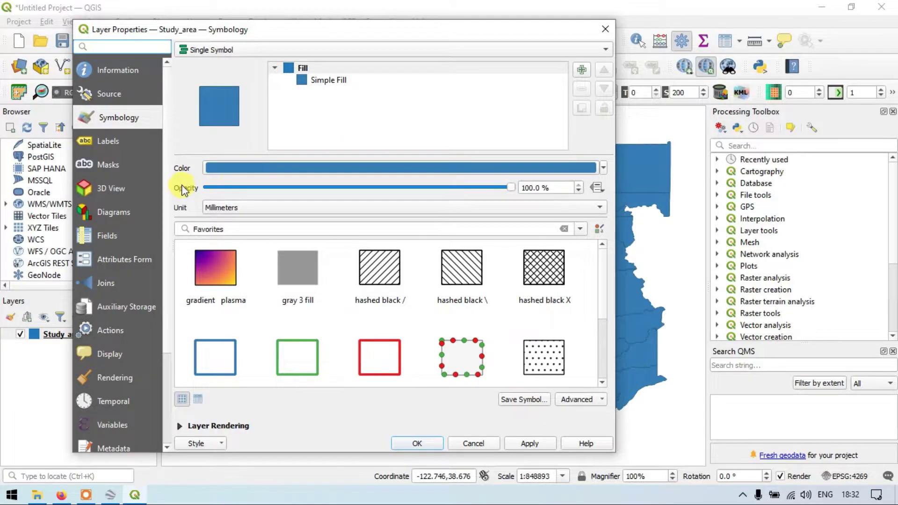
drag(541, 36, 486, 11)
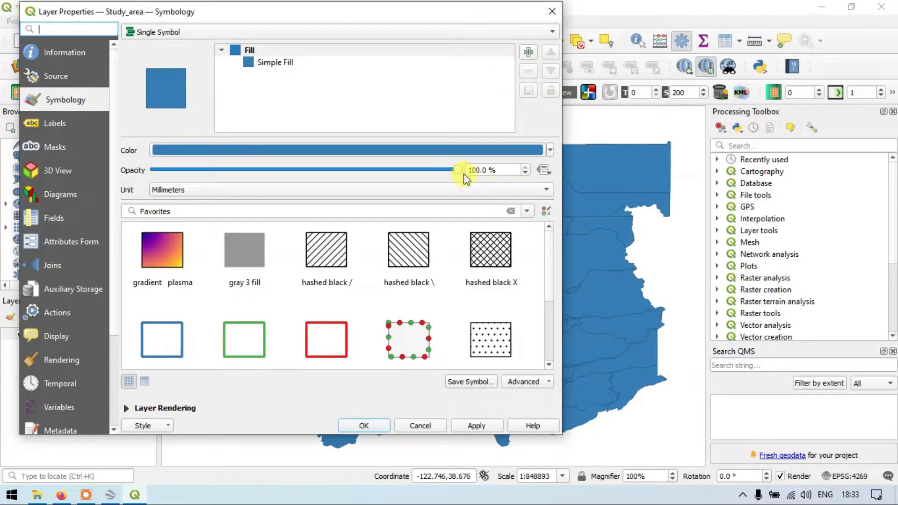
drag(463, 174, 308, 168)
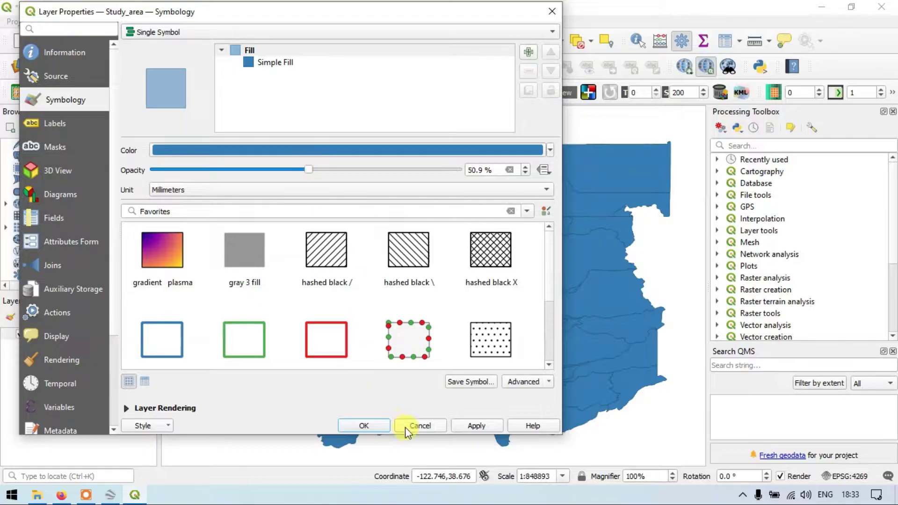
click(476, 424)
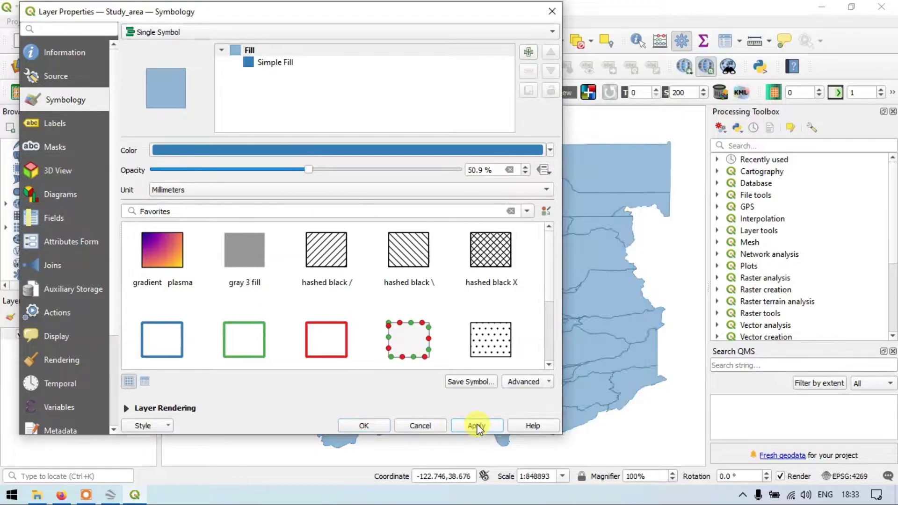
click(364, 426)
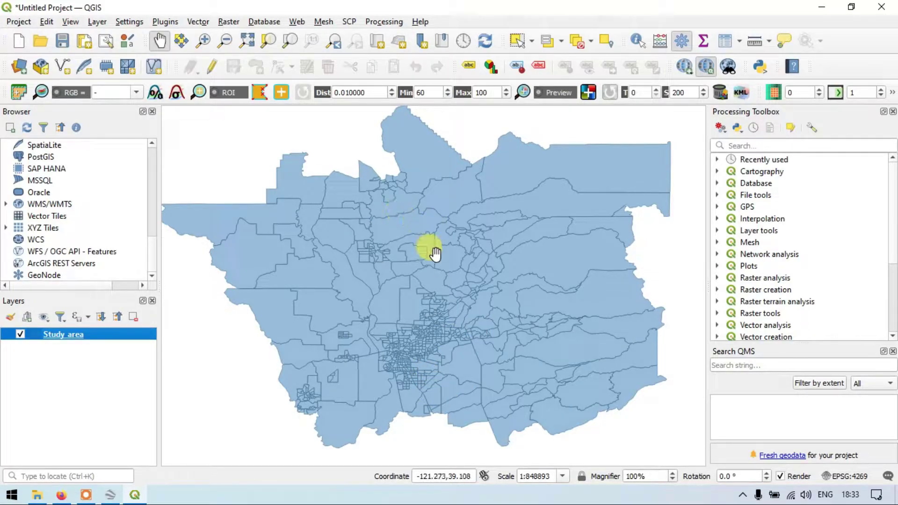
Reopen Study_area symbology and set fill opacity to 51.1% with Millimeters as the unit
double_click(69, 335)
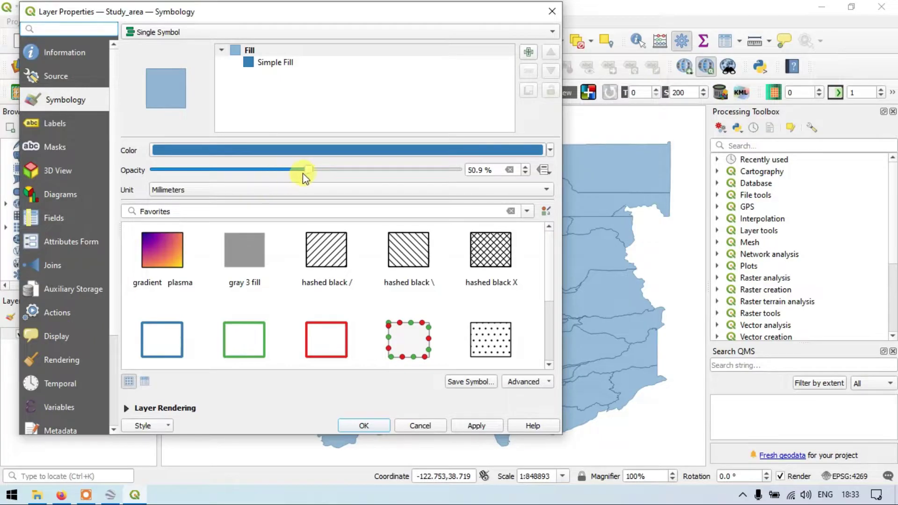
drag(309, 171, 290, 173)
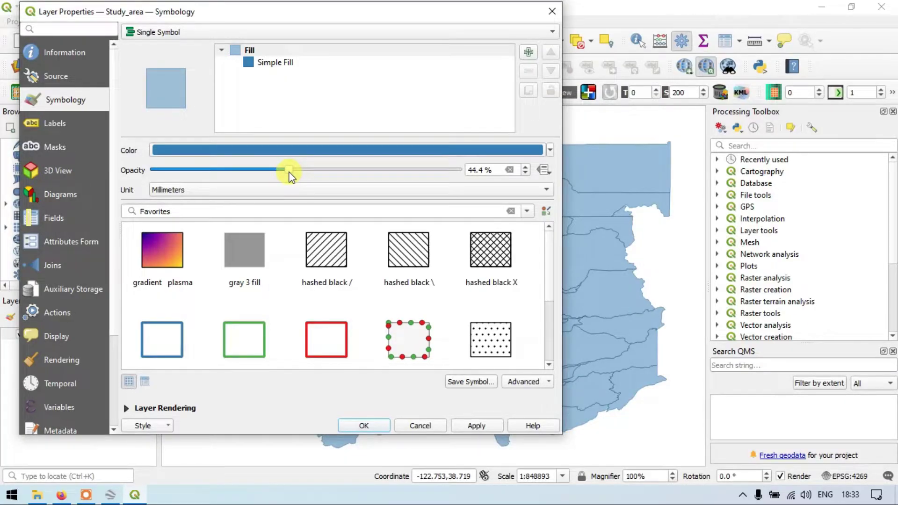
drag(290, 175, 309, 172)
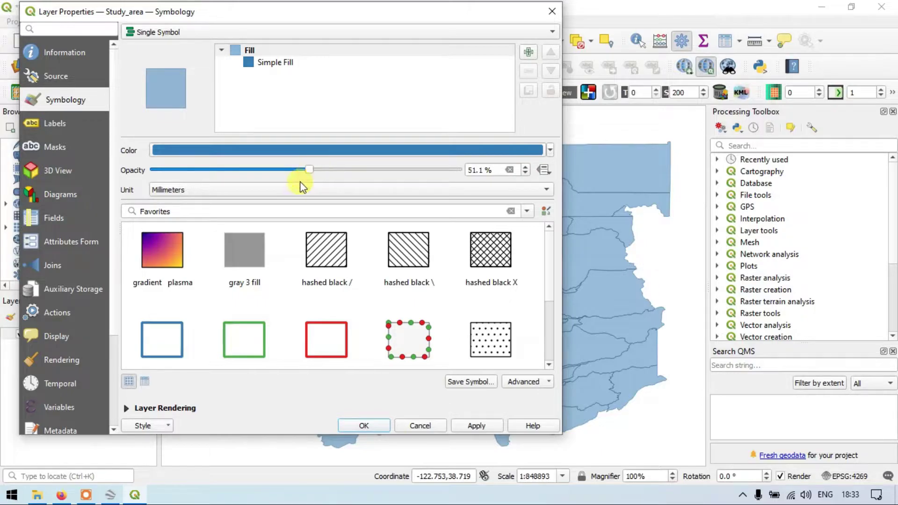
click(279, 194)
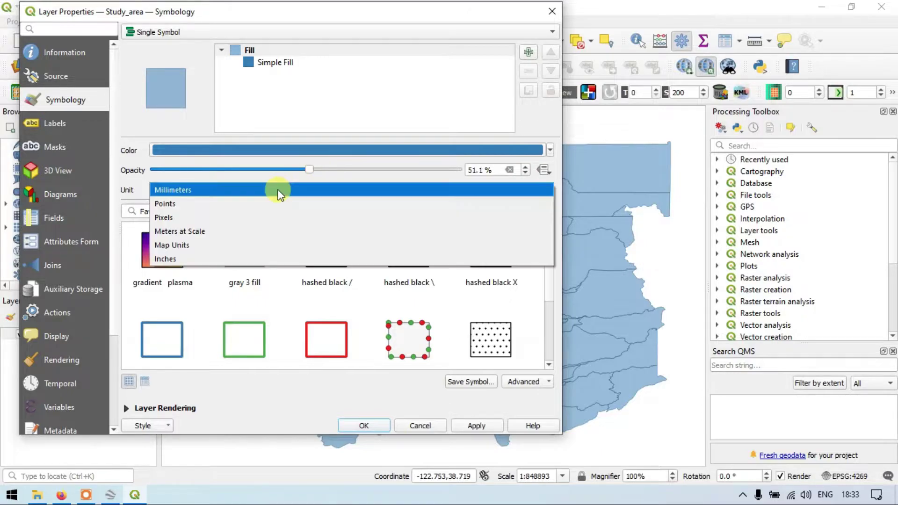
click(202, 190)
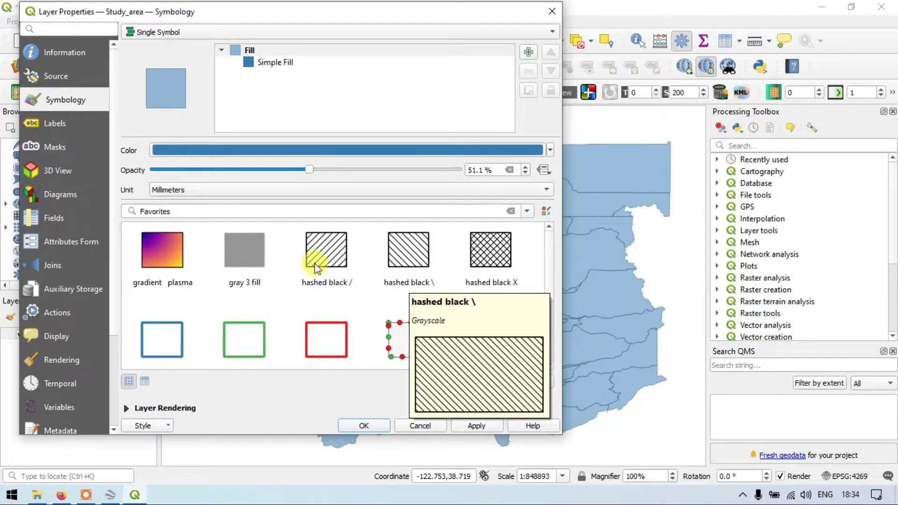
scroll(267, 274, down, 2)
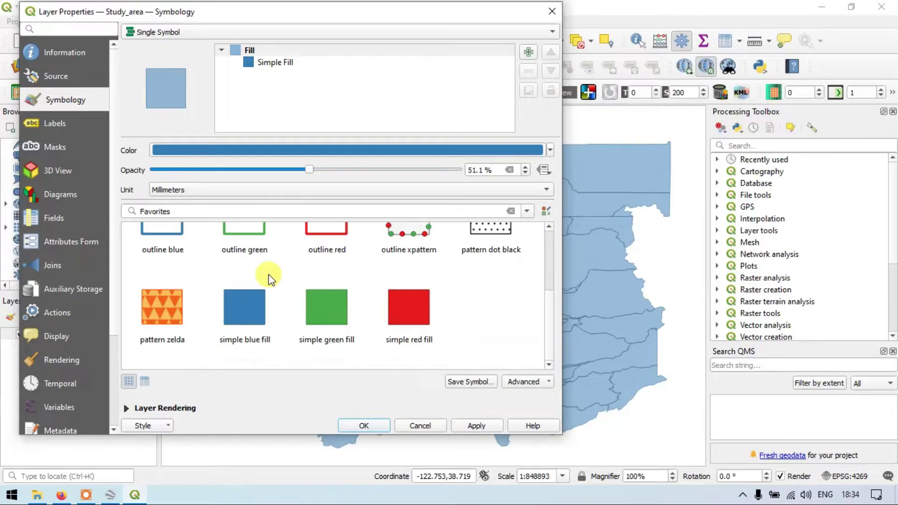
scroll(271, 275, up, 2)
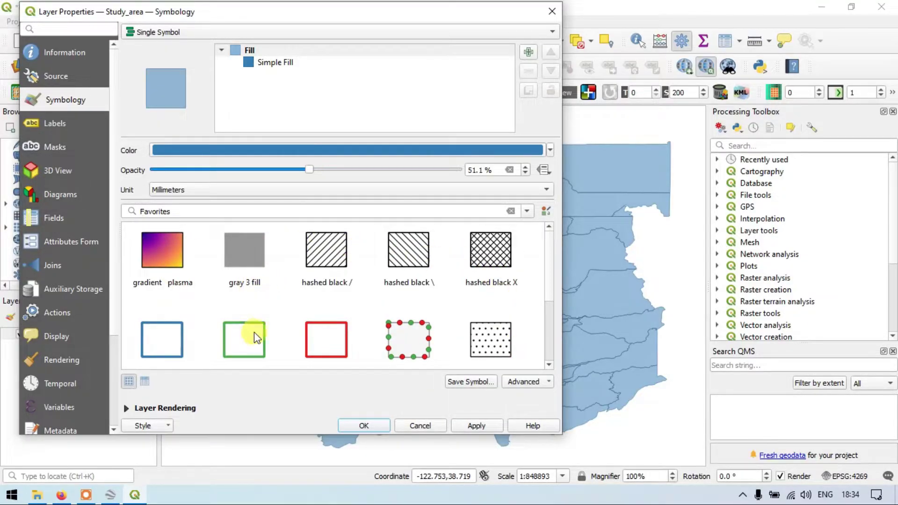
scroll(325, 332, down, 2)
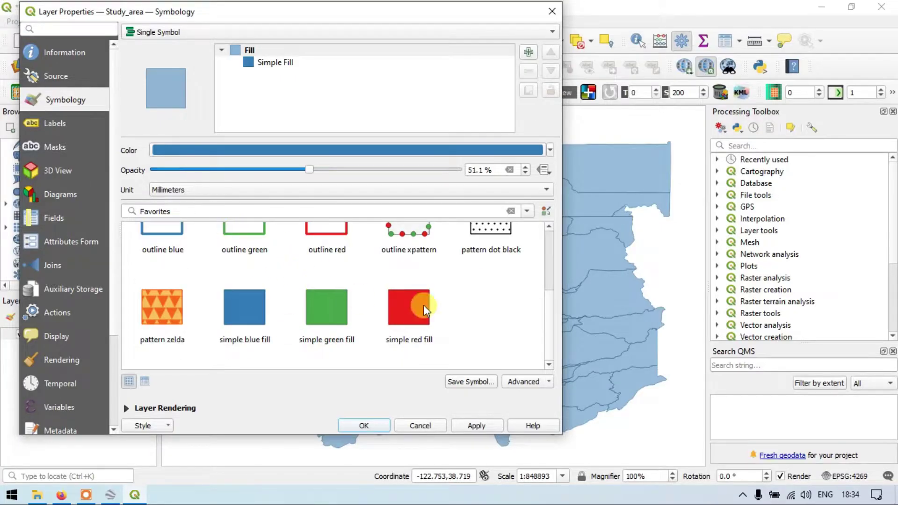
scroll(446, 305, up, 2)
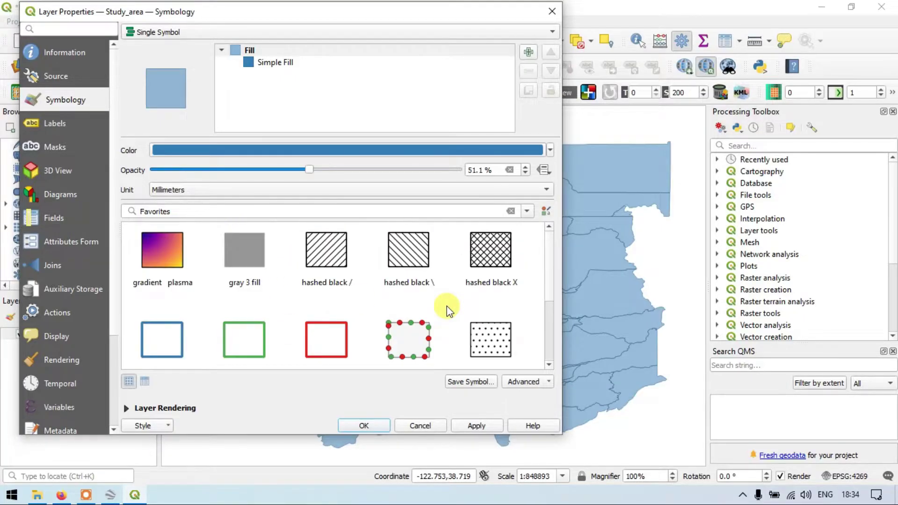
click(546, 213)
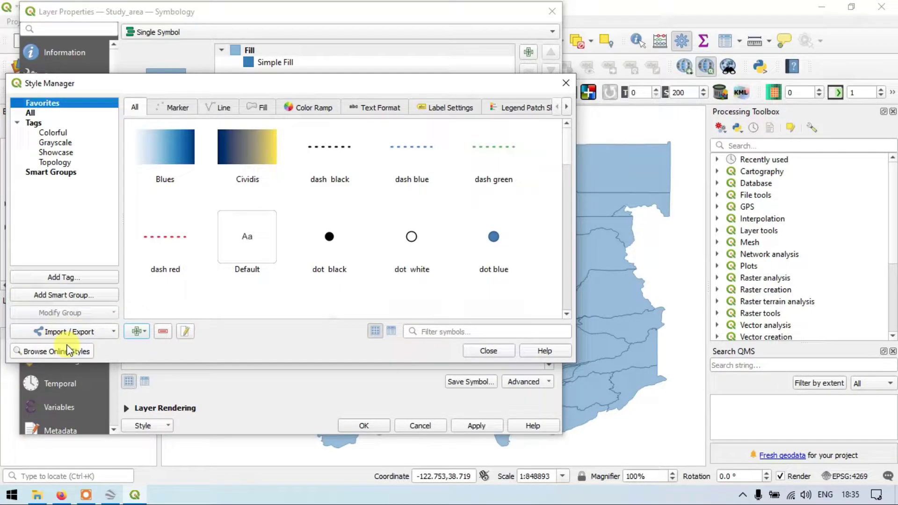
drag(411, 83, 485, 119)
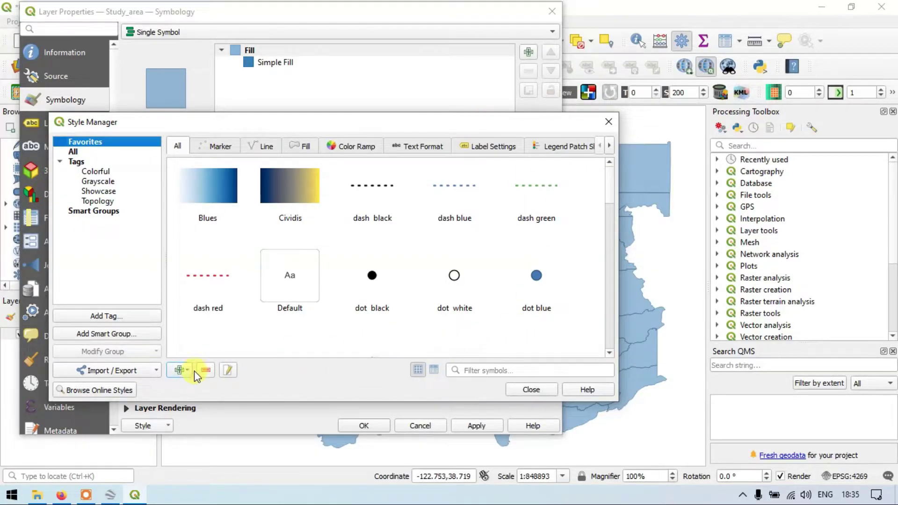
click(536, 391)
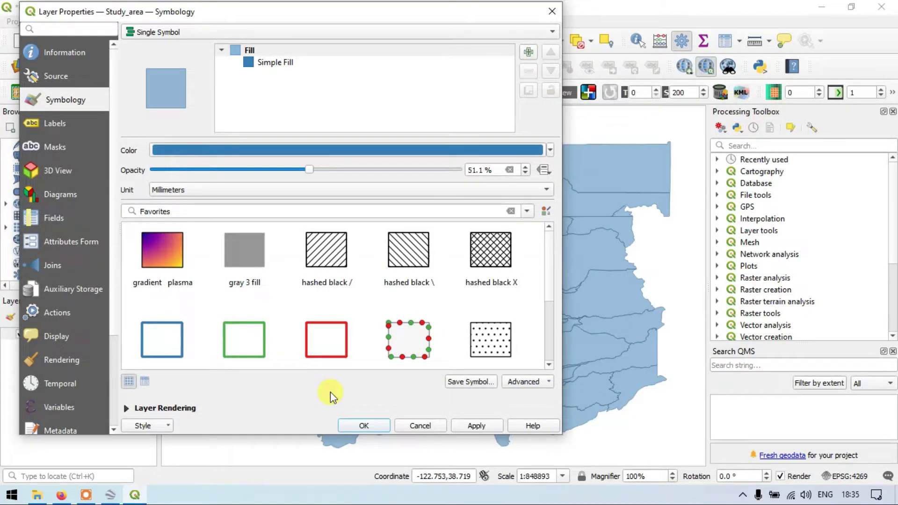
Scroll through the Study_area Symbology page showing the blue Simple Fill at 51.1% opacity
scroll(397, 281, down, 3)
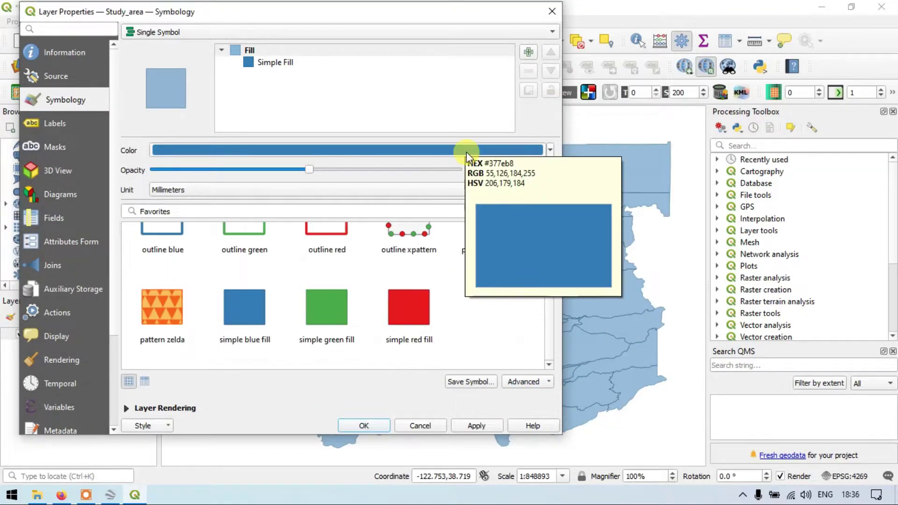
scroll(312, 226, up, 2)
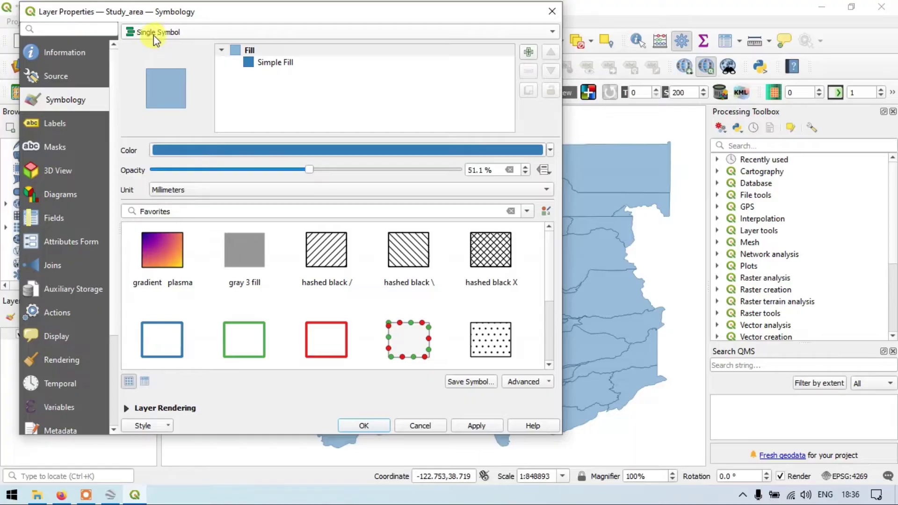
Switch the renderer to Categorized and choose SHAPE_Area as the Value field
click(193, 32)
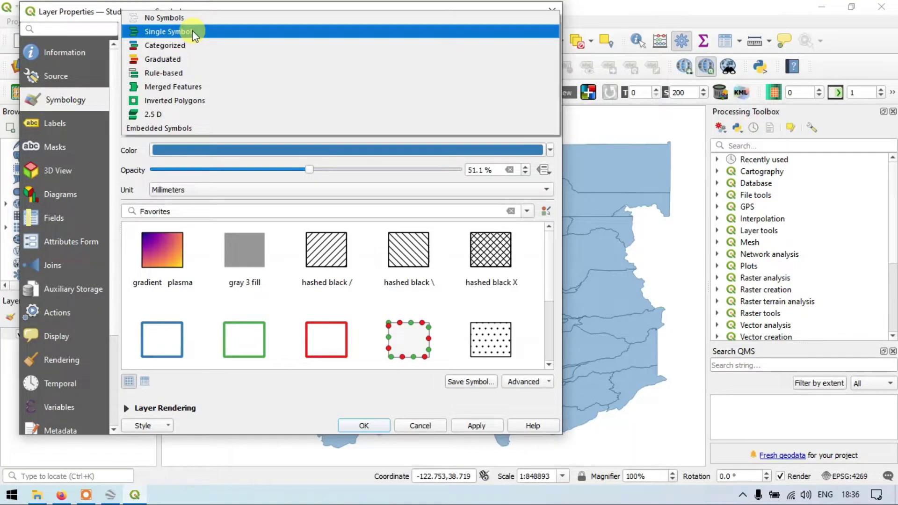
click(176, 45)
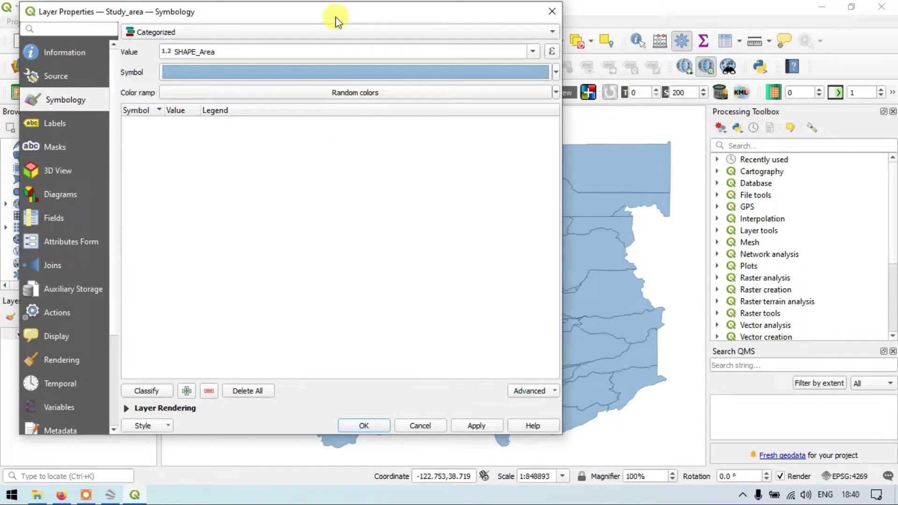
drag(335, 17, 405, 33)
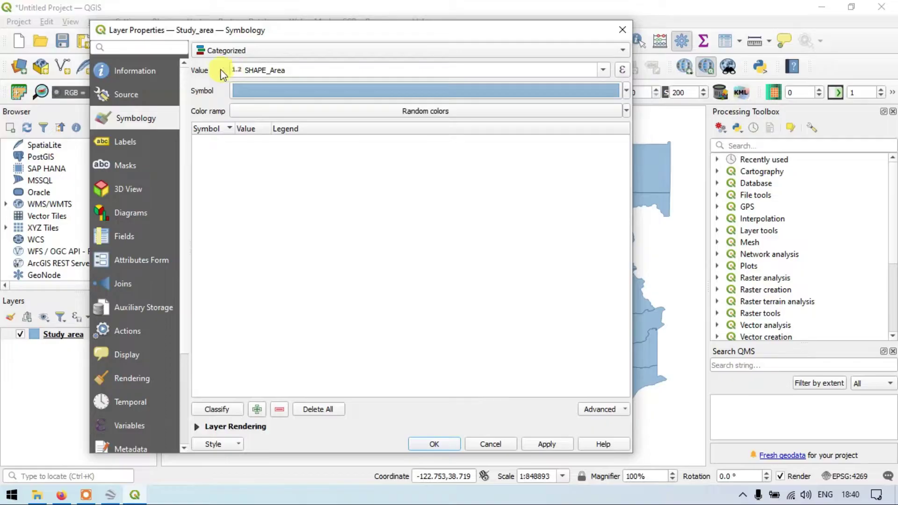
click(602, 70)
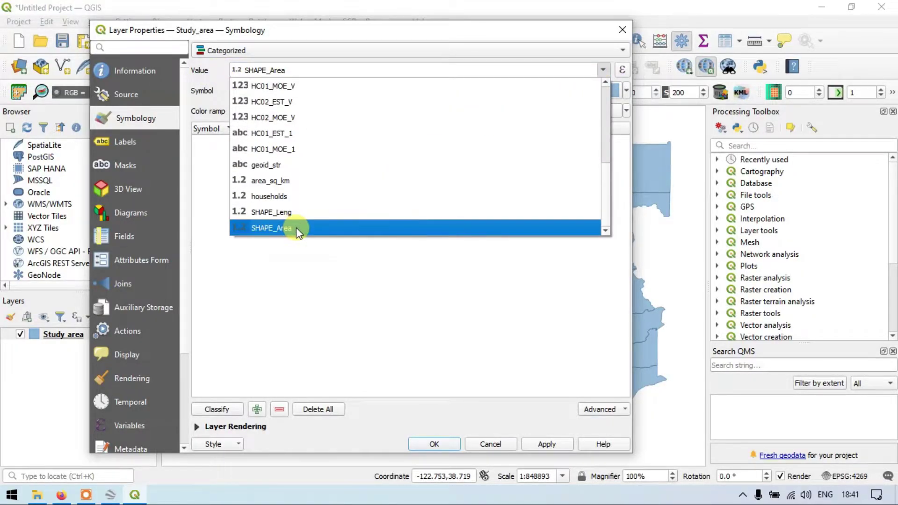
click(296, 228)
drag(438, 31, 217, 135)
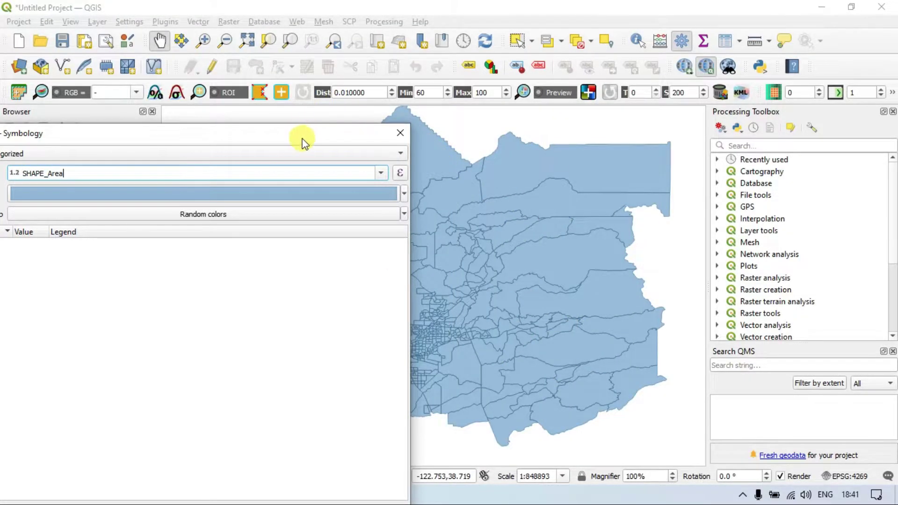
drag(300, 138, 551, 20)
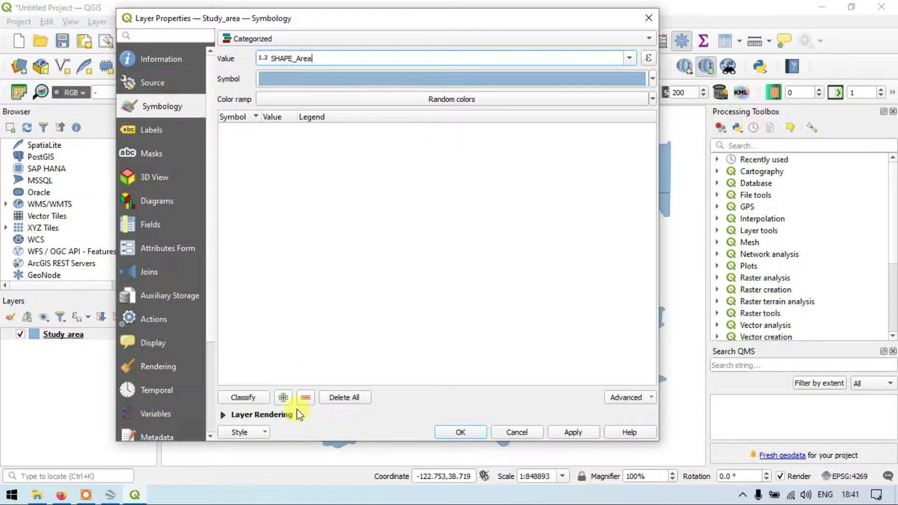
Classify the SHAPE_Area values, review the classes, then delete all categories
click(253, 396)
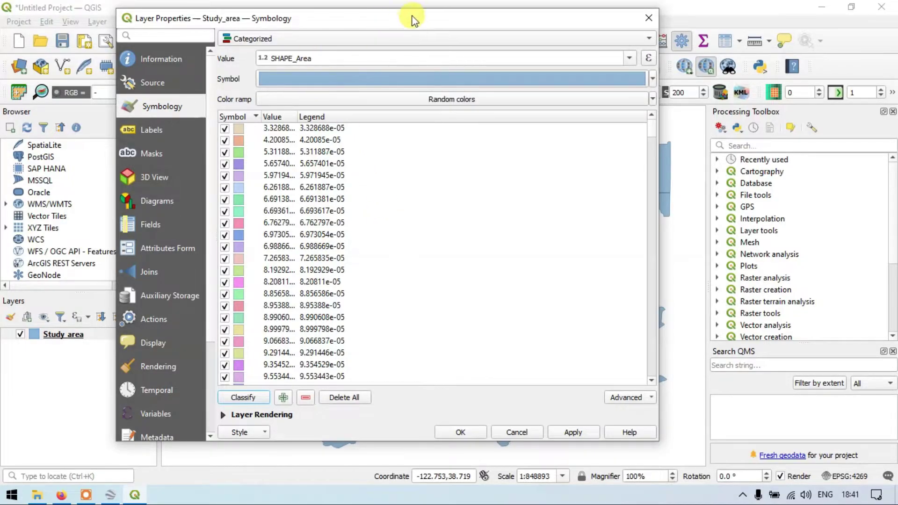
drag(418, 18, 401, 30)
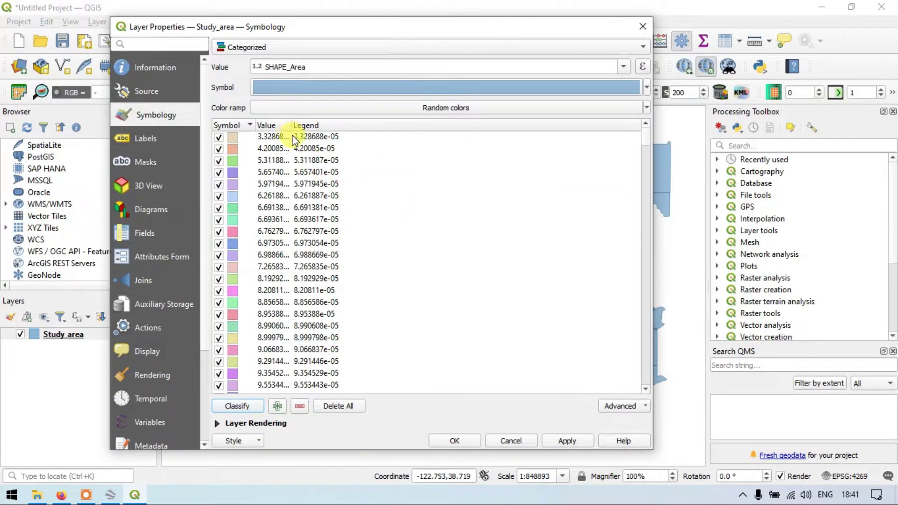
scroll(318, 234, down, 7)
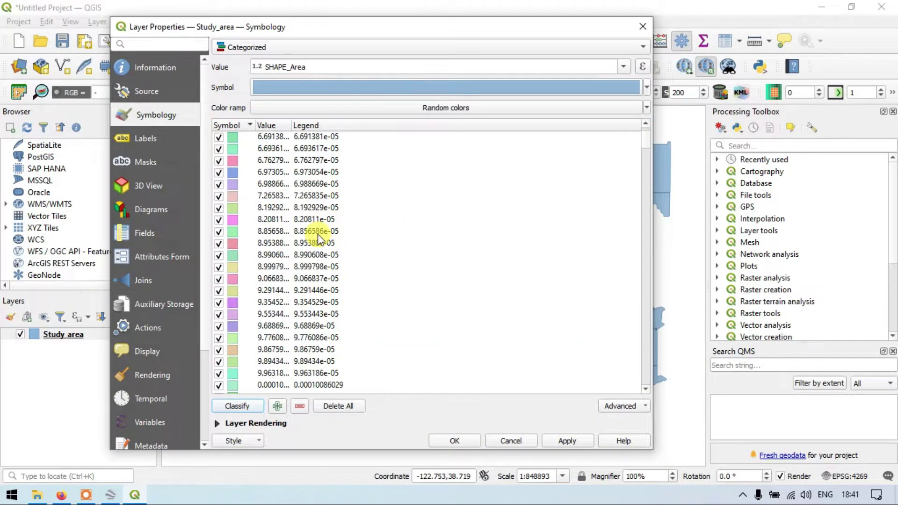
scroll(318, 234, down, 15)
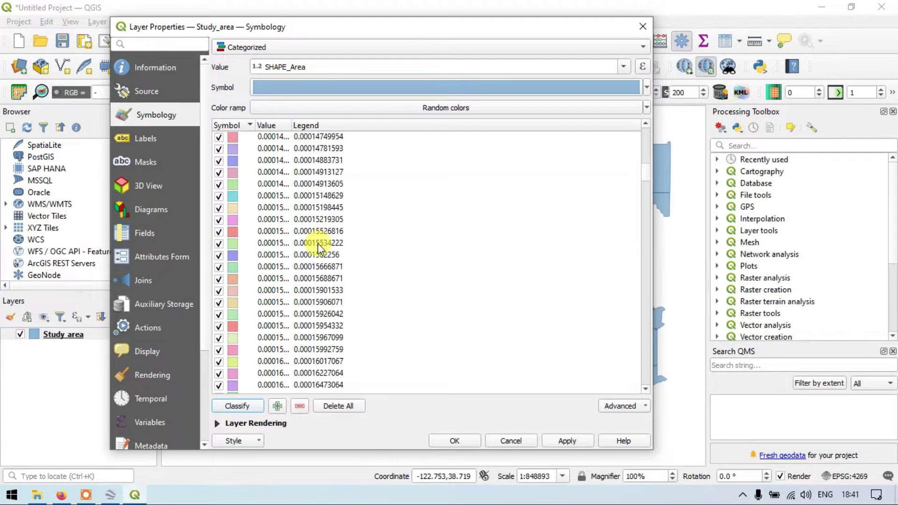
scroll(320, 252, up, 20)
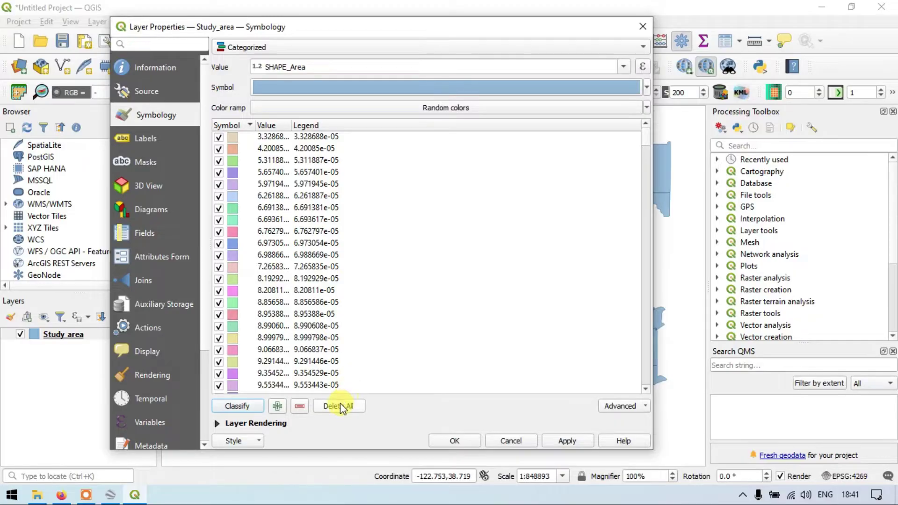
click(300, 406)
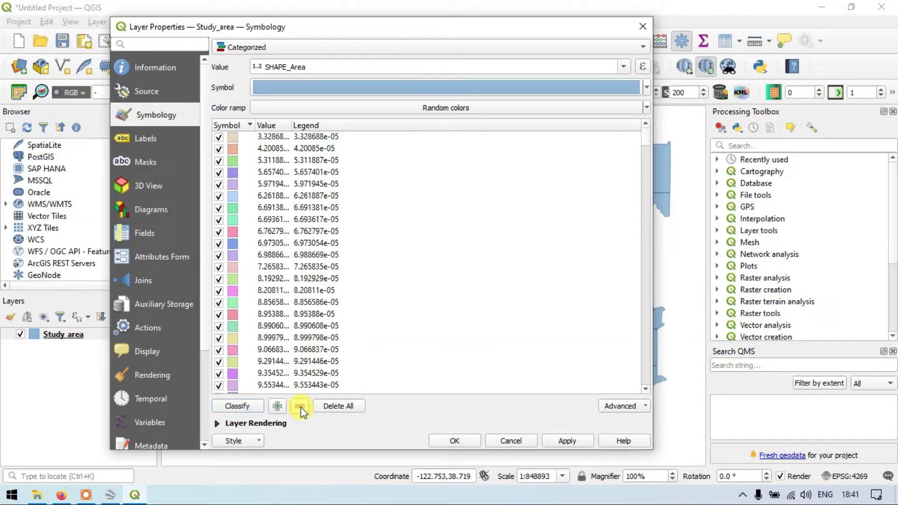
click(343, 406)
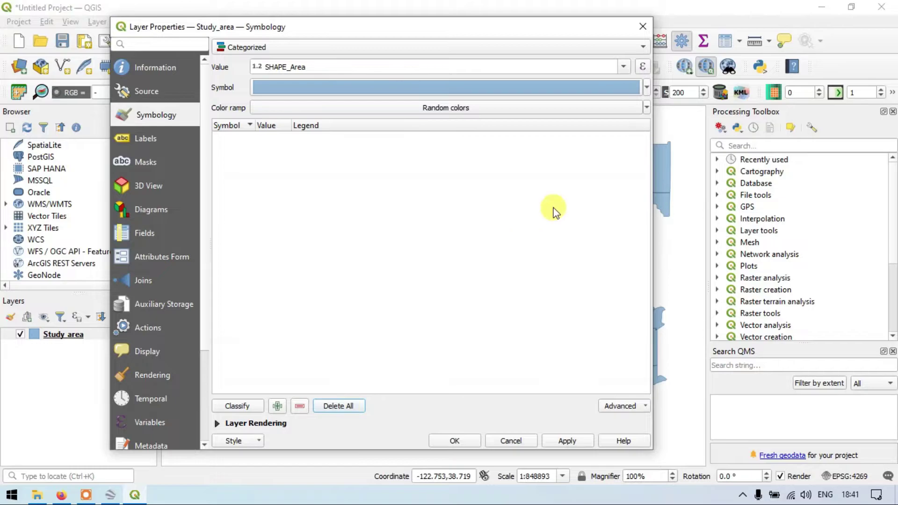
Classify Study_area by the households field, apply the random-colour categories, and close with OK
click(622, 66)
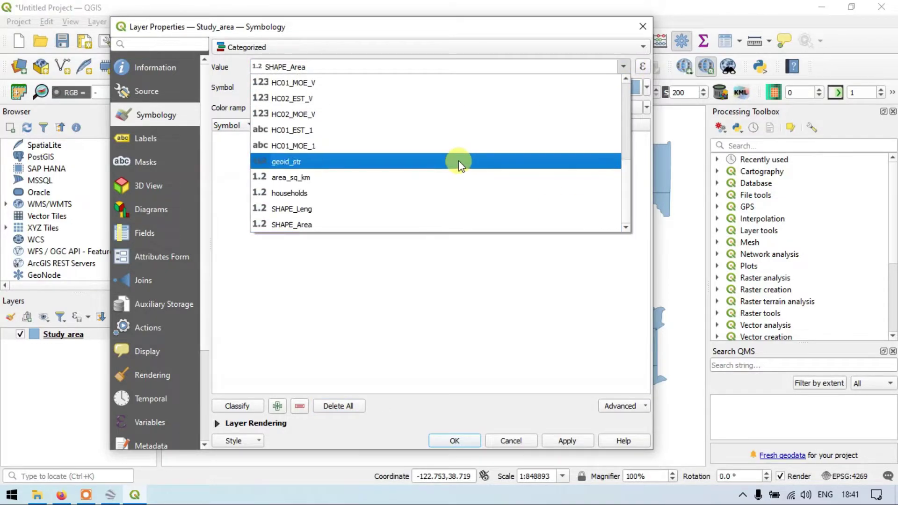
click(305, 192)
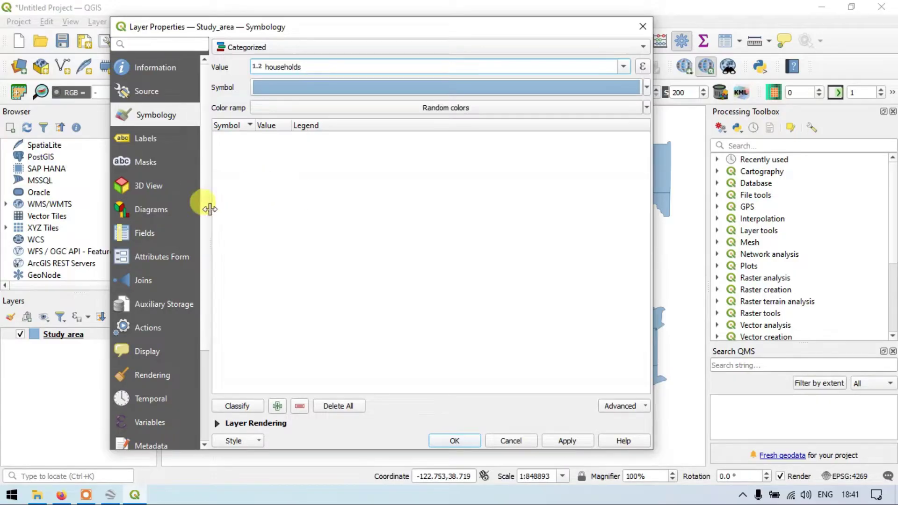
click(237, 406)
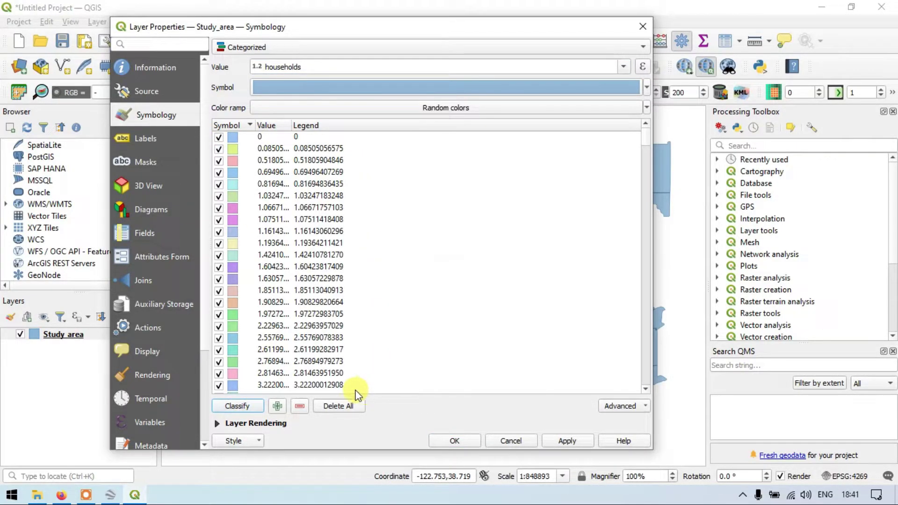
drag(559, 32, 375, 26)
click(401, 435)
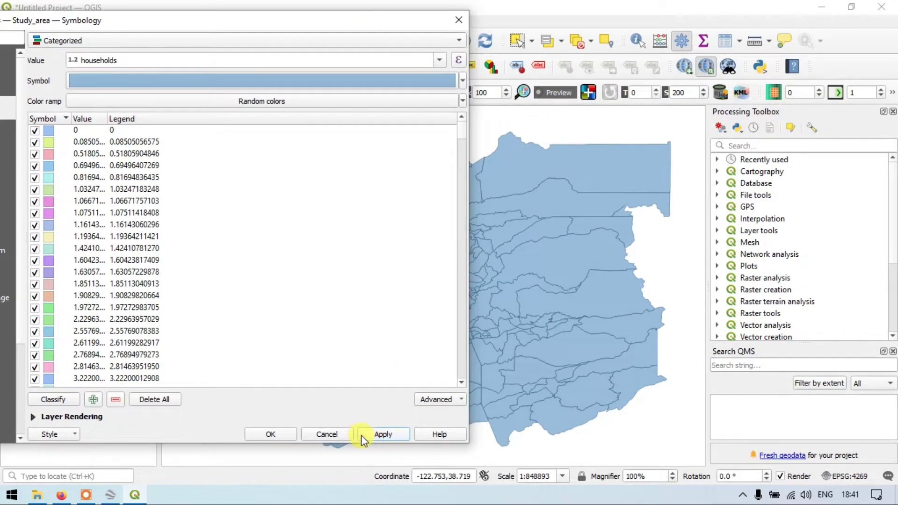
click(272, 434)
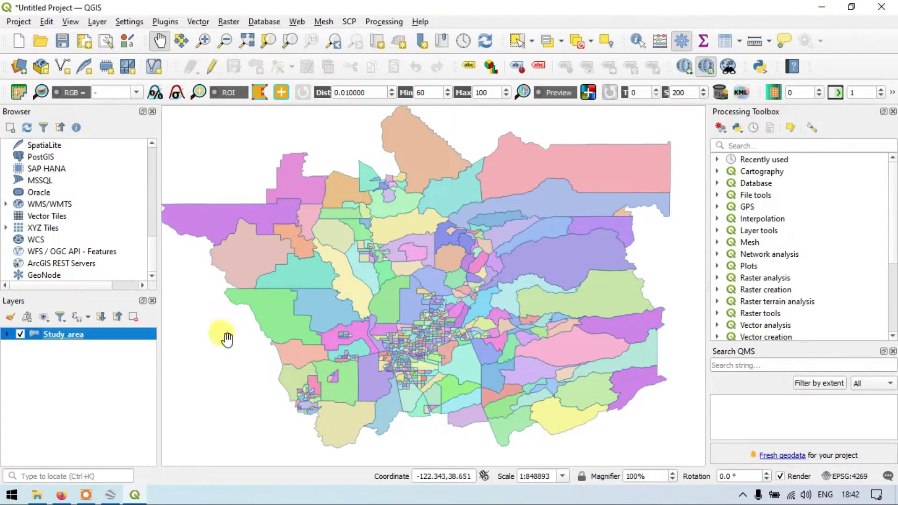
Reopen Study_area's properties, remove a households category, then delete all remaining categories
double_click(72, 337)
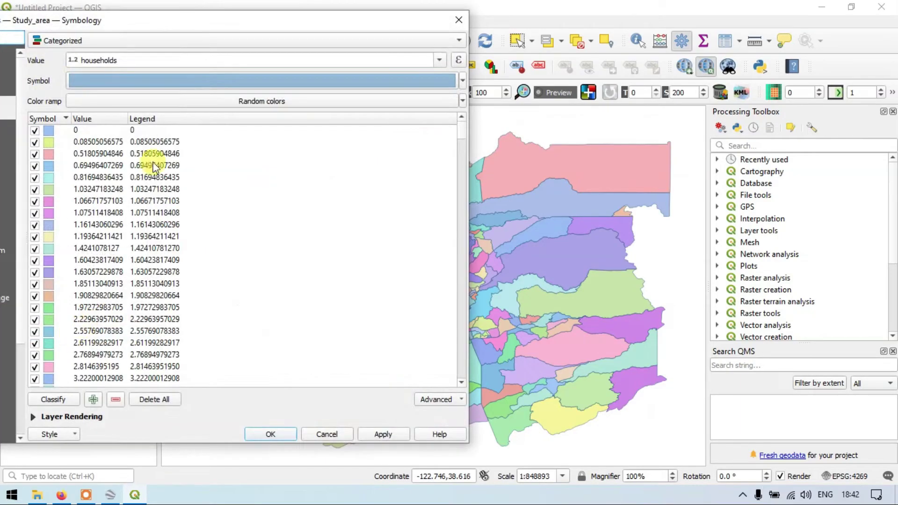
drag(205, 17, 394, 9)
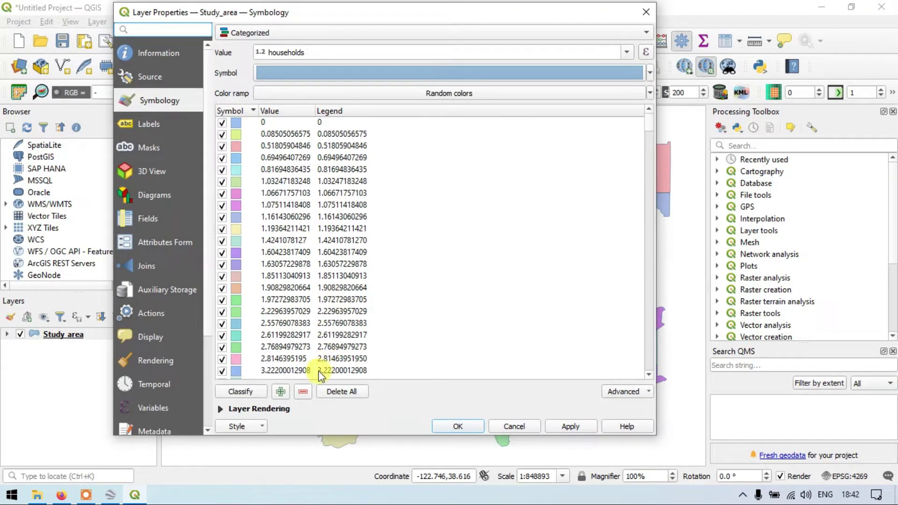
click(303, 392)
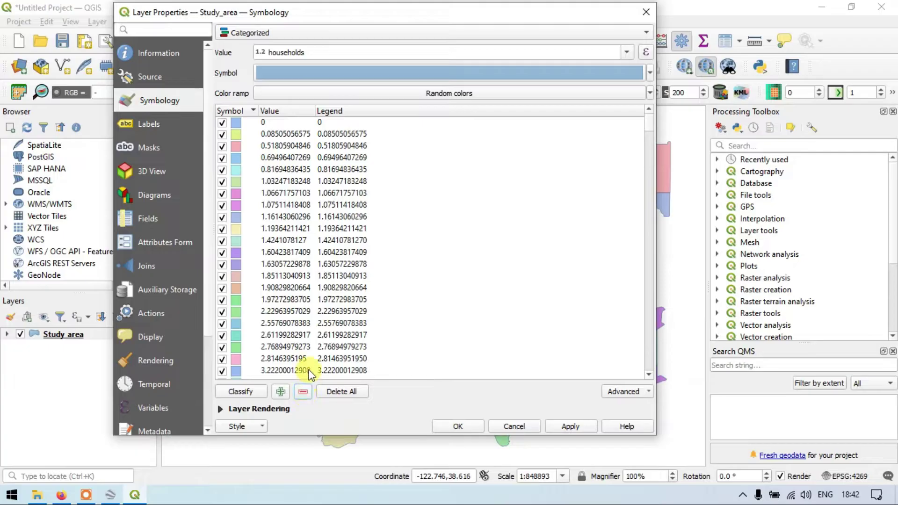
click(305, 389)
click(313, 359)
click(304, 392)
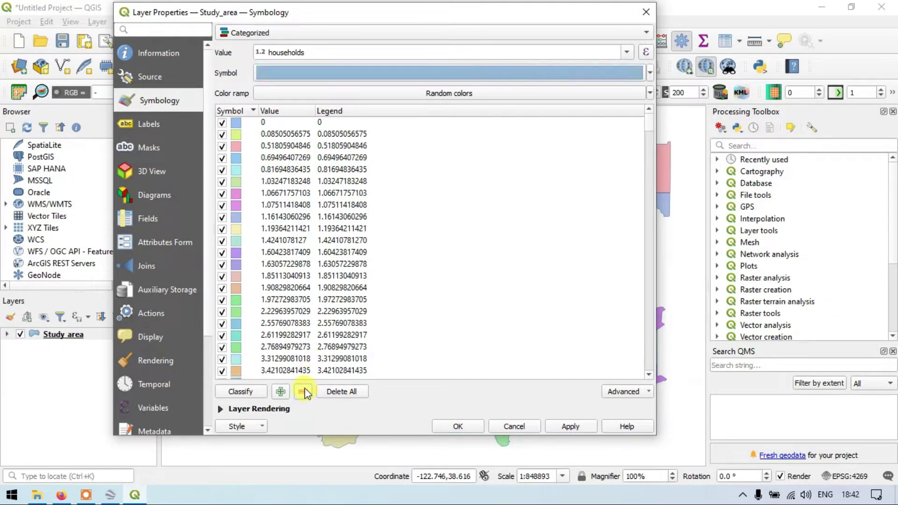
click(341, 392)
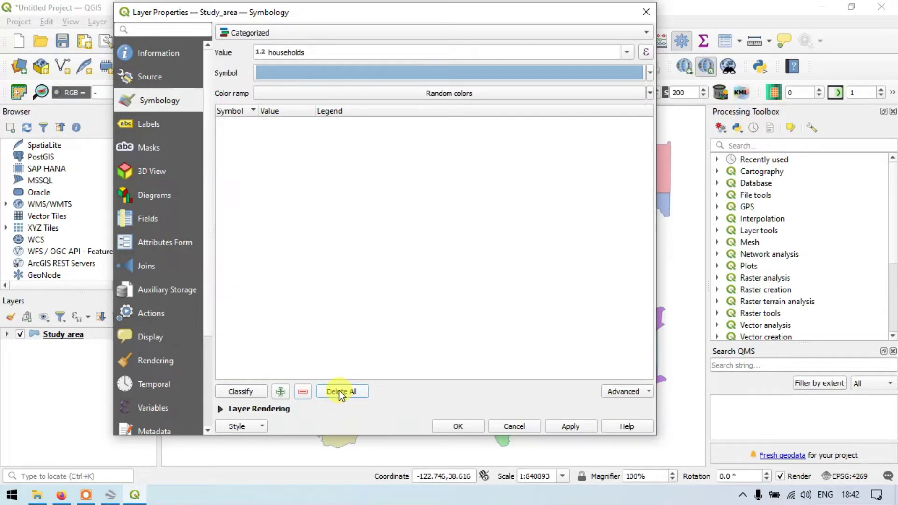
Switch the Study_area renderer from Categorized to Graduated
click(393, 33)
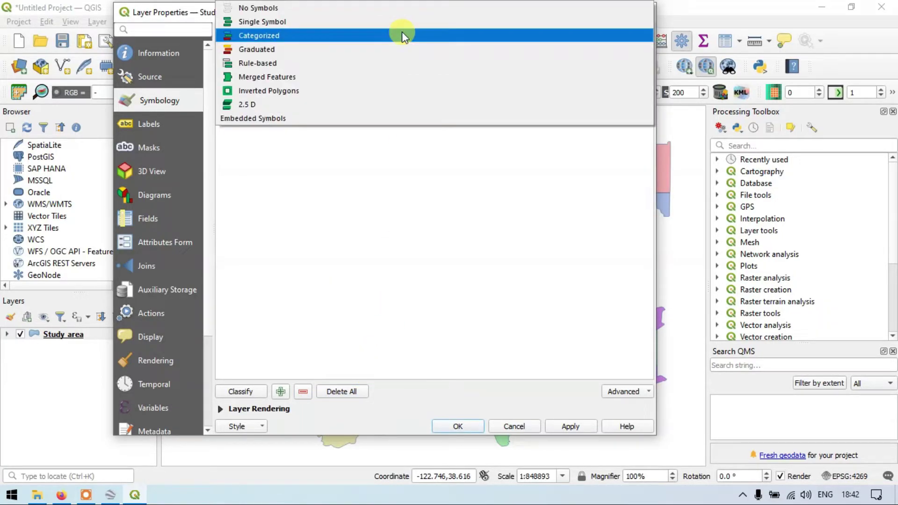
click(265, 50)
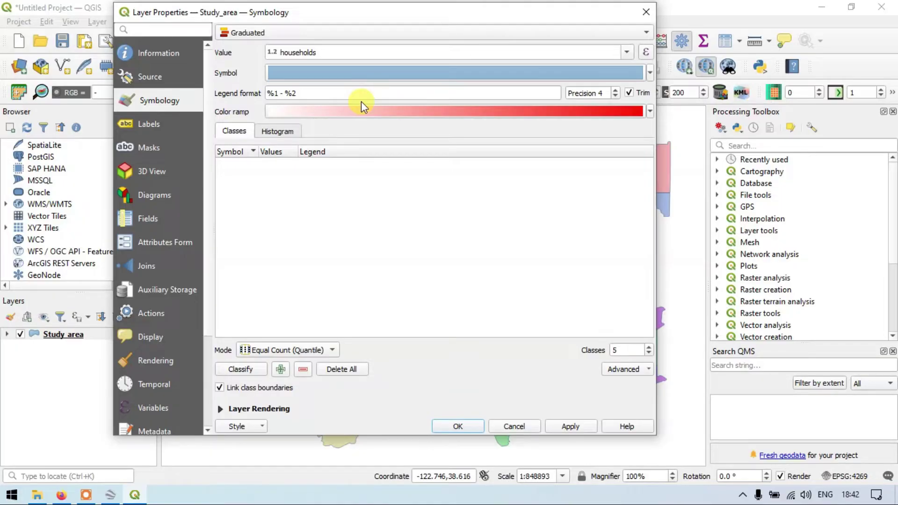
drag(357, 17, 355, 25)
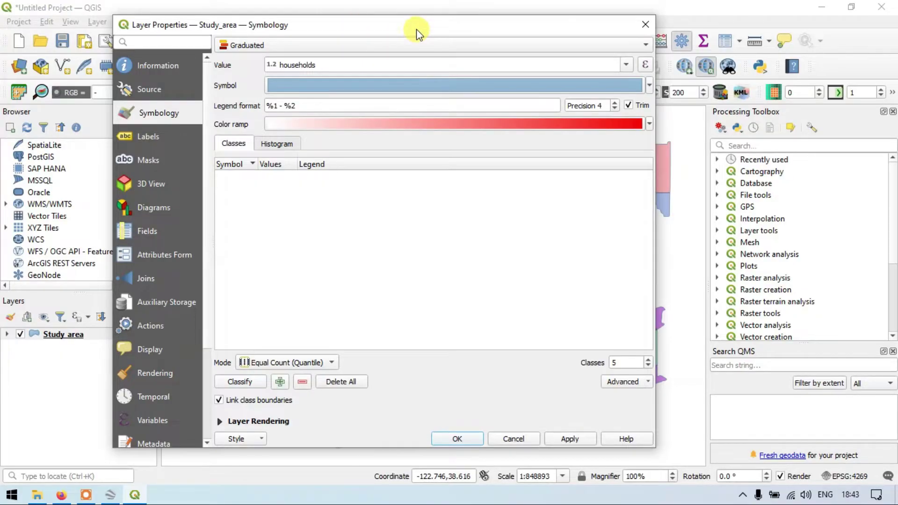
drag(416, 29, 416, 24)
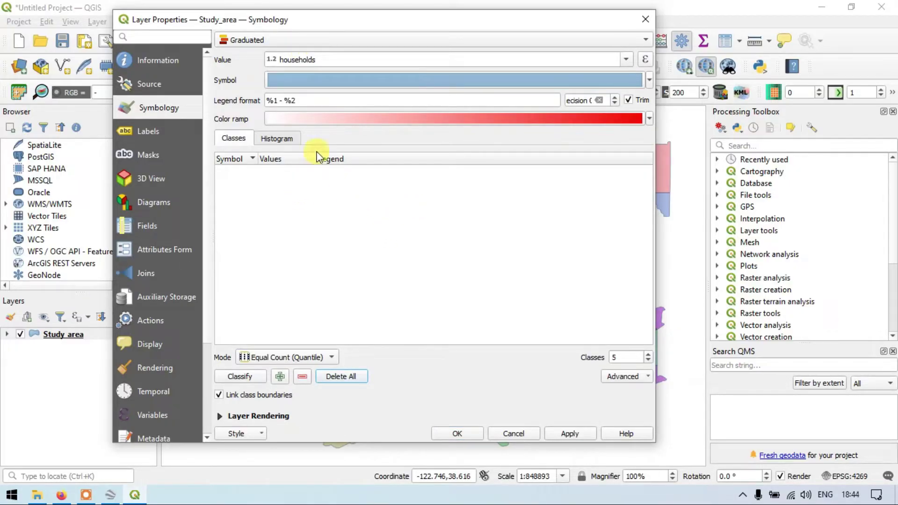
Classify by households in Equal Count (Quantile) mode with 8 classes
click(351, 59)
click(627, 61)
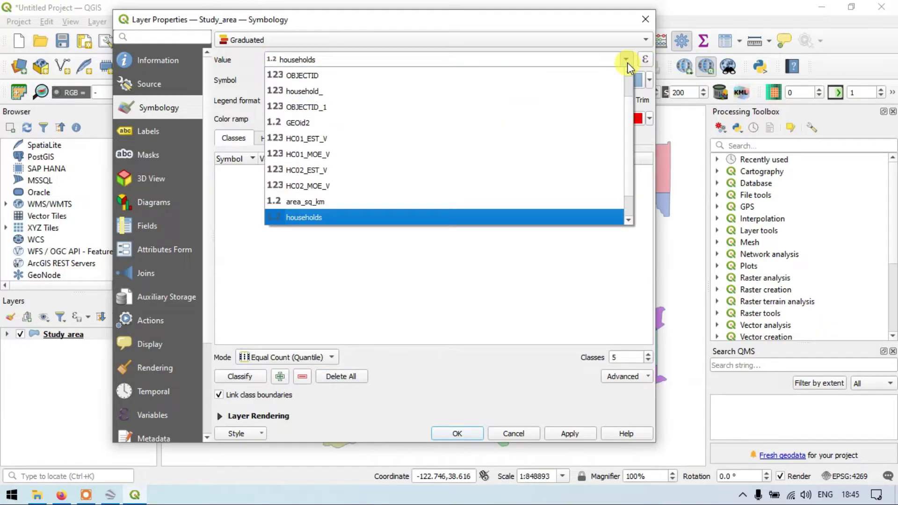
click(373, 216)
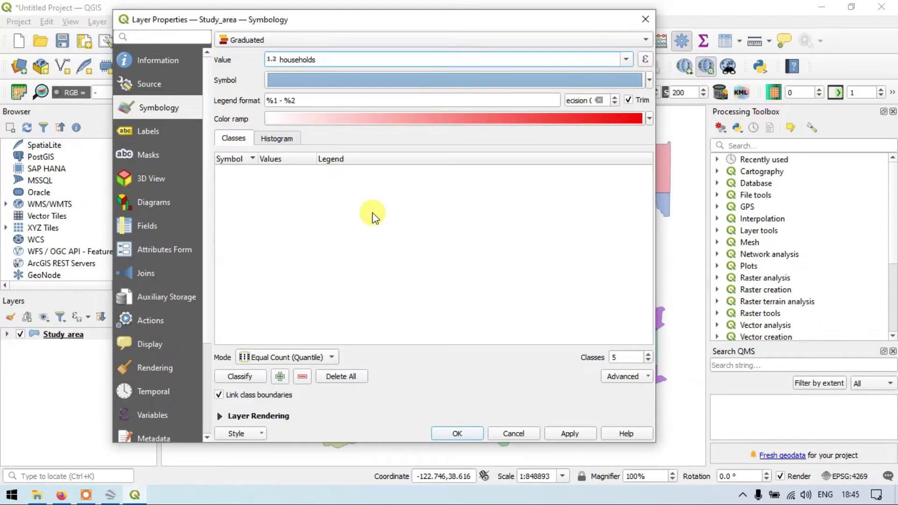
click(649, 354)
click(649, 354)
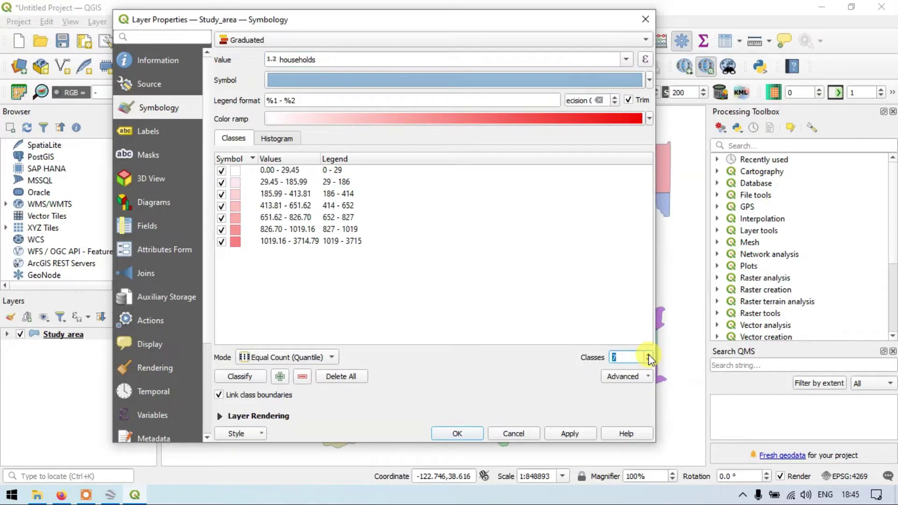
click(648, 354)
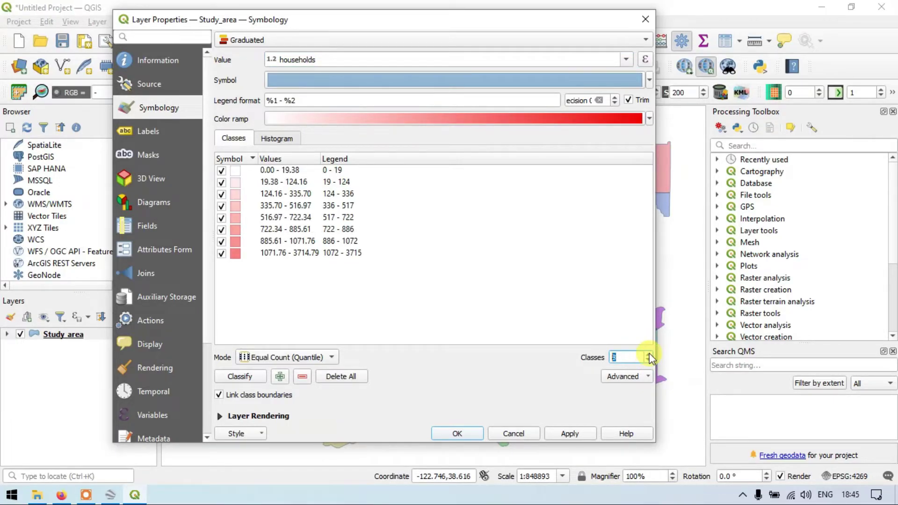
click(455, 245)
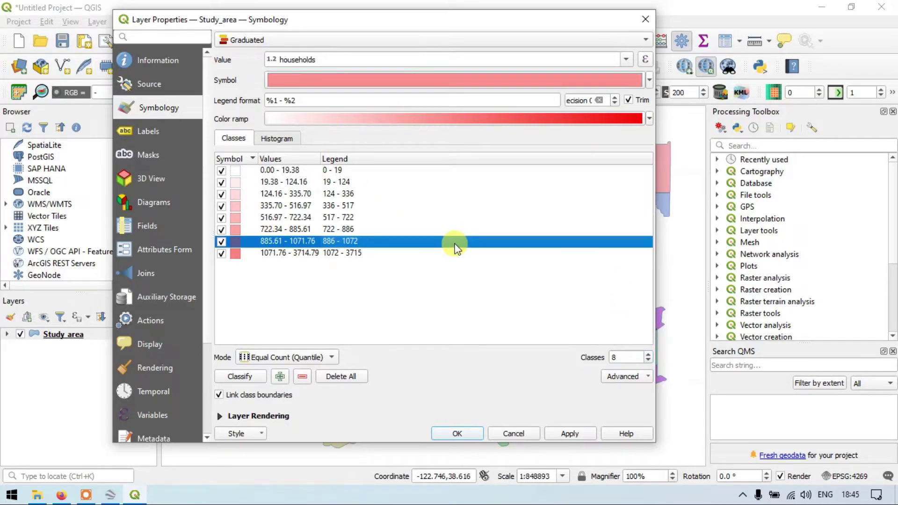
Set the colour ramp's first colour to light red #ff8181 for a pink-to-red ramp
click(633, 119)
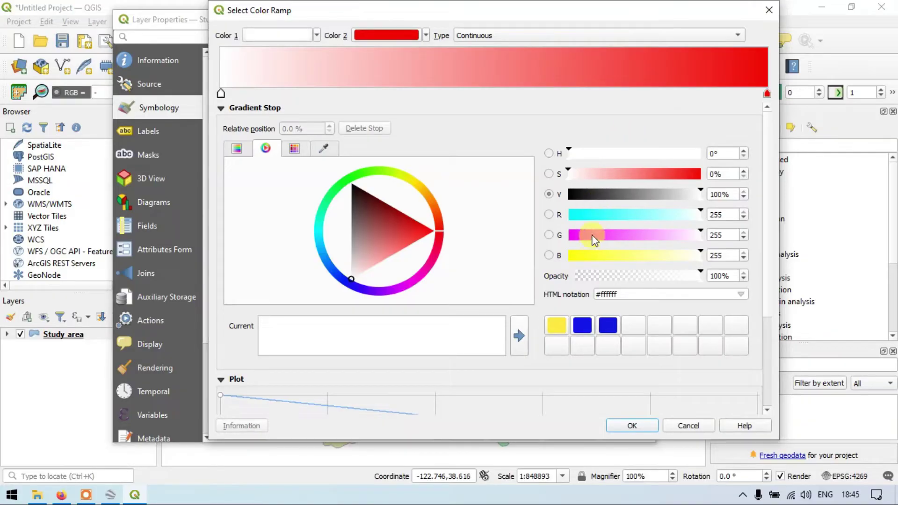
click(633, 174)
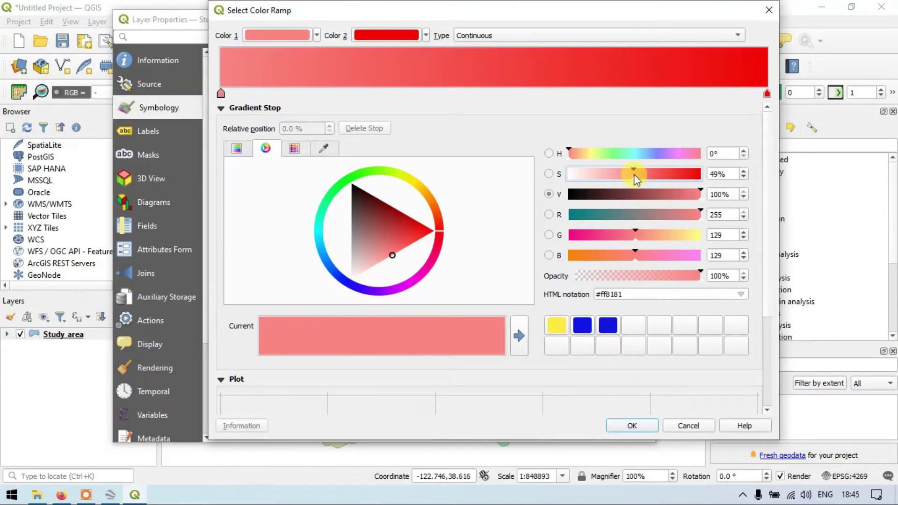
click(627, 426)
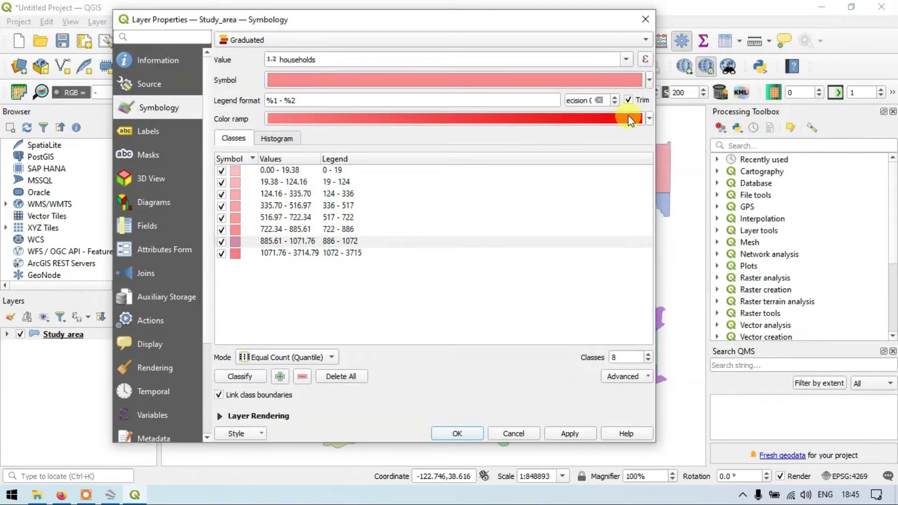
Recolour the eight households classes with the Viridis ramp and apply it to the map
click(648, 119)
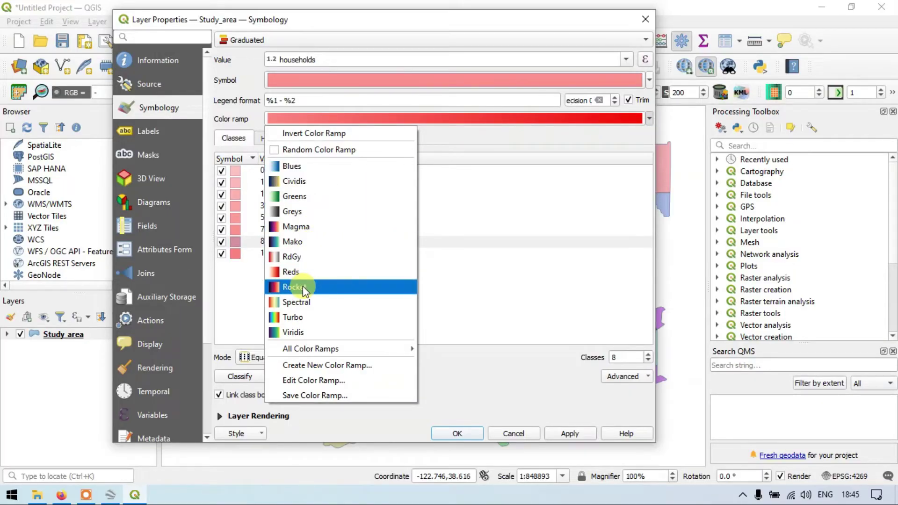
click(302, 333)
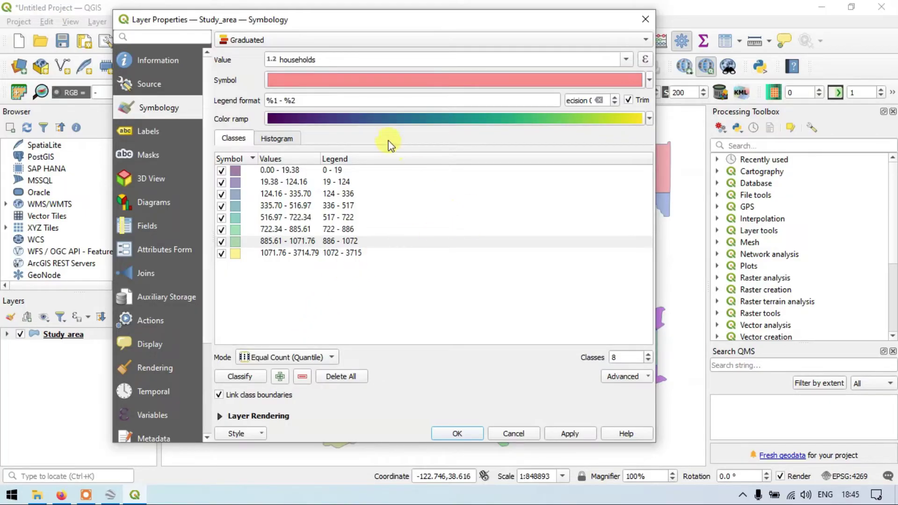
click(650, 119)
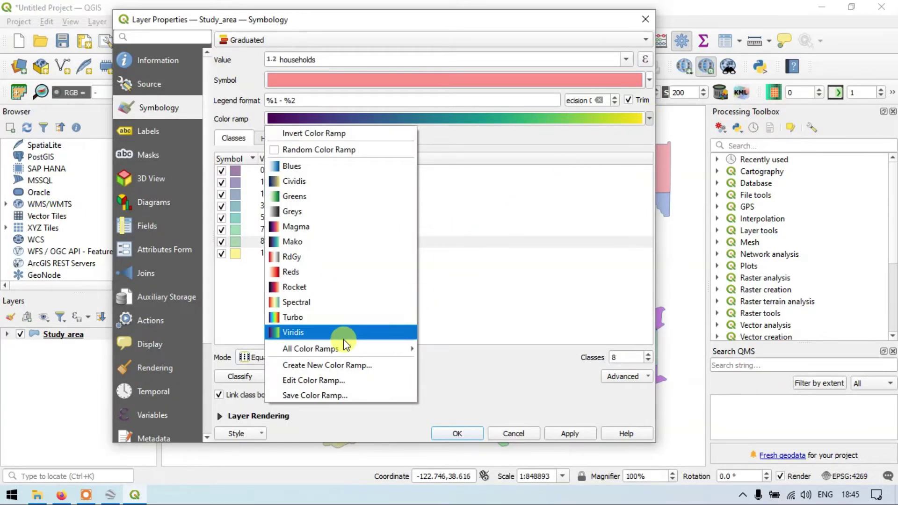
click(496, 270)
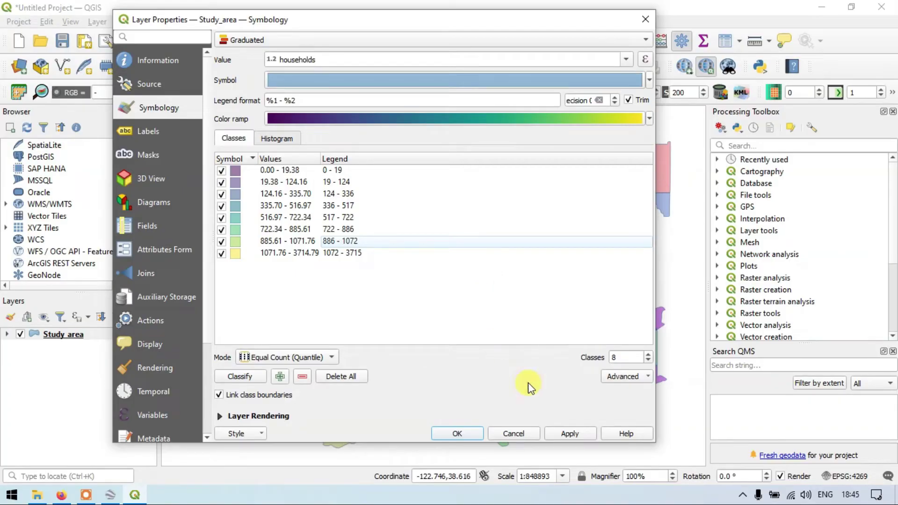
click(575, 435)
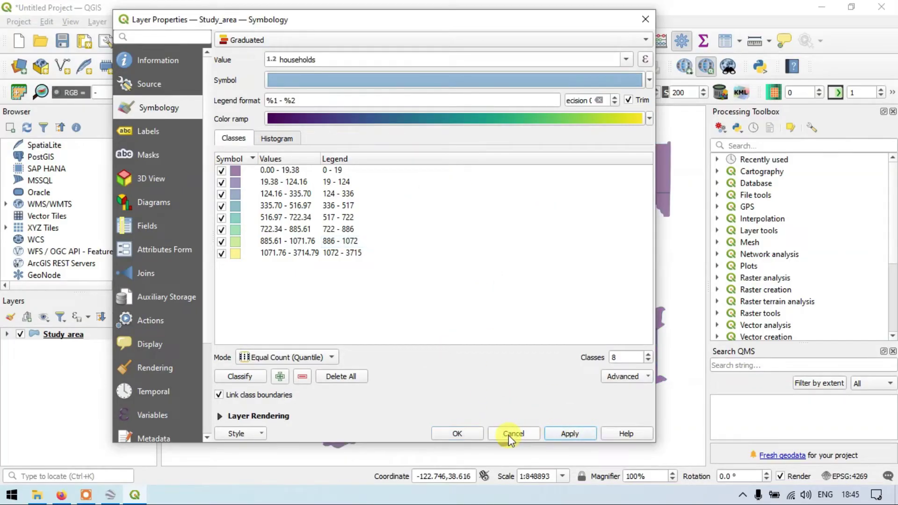
drag(593, 20, 183, 4)
drag(172, 10, 171, 14)
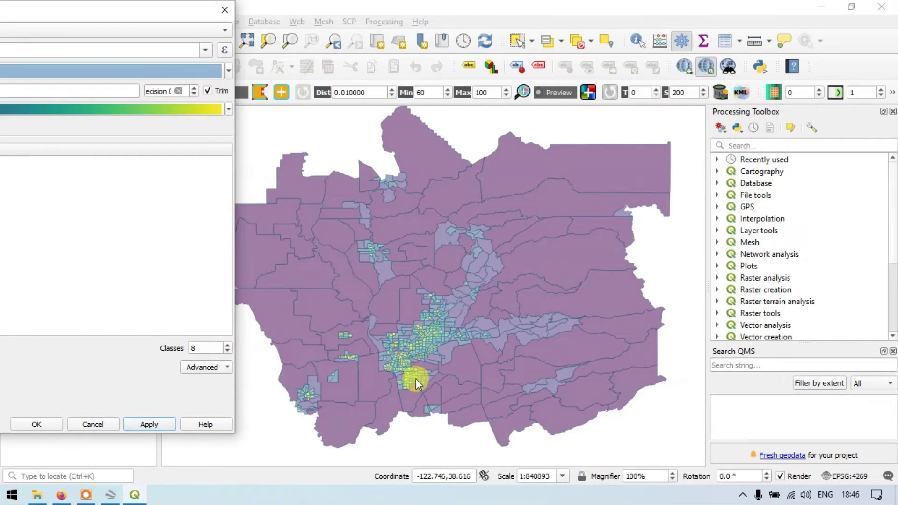
drag(147, 13, 601, 34)
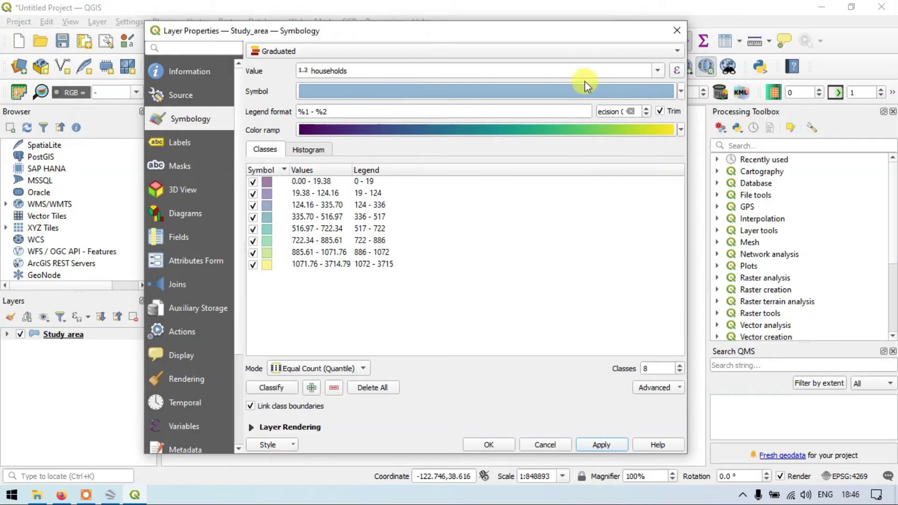
Reduce the Equal Count classes to 5 and apply them to the map
click(681, 365)
click(677, 371)
click(679, 372)
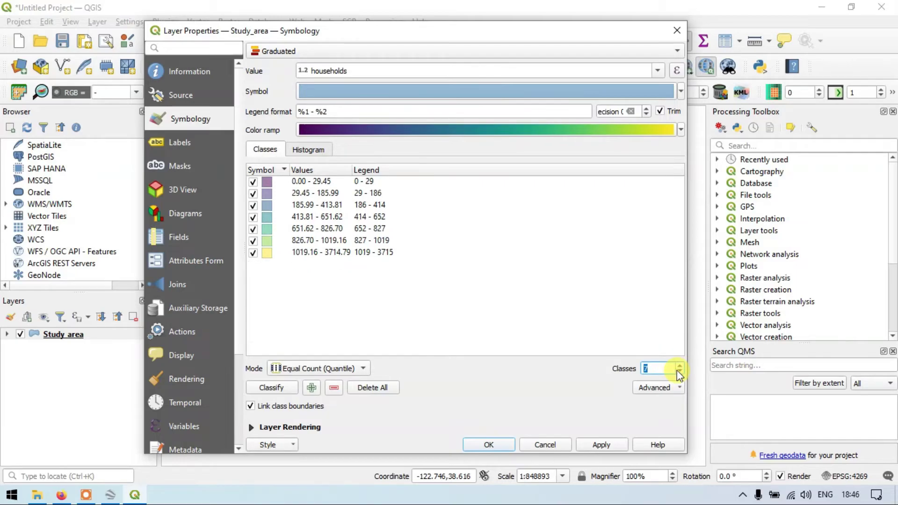
click(678, 371)
click(678, 371)
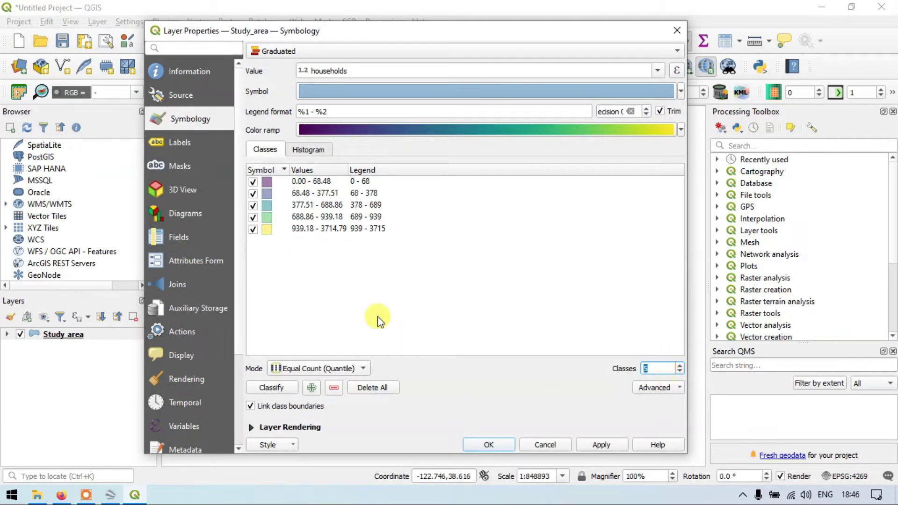
click(602, 445)
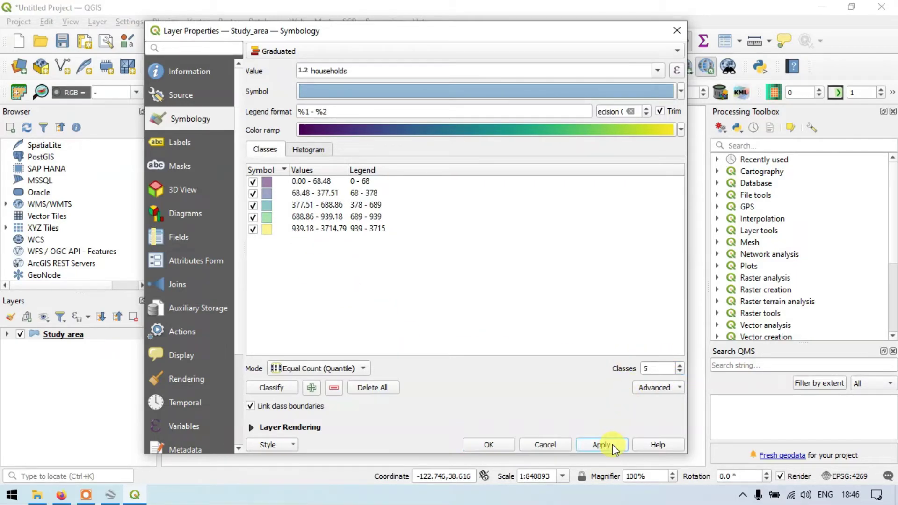
drag(552, 30, 487, 52)
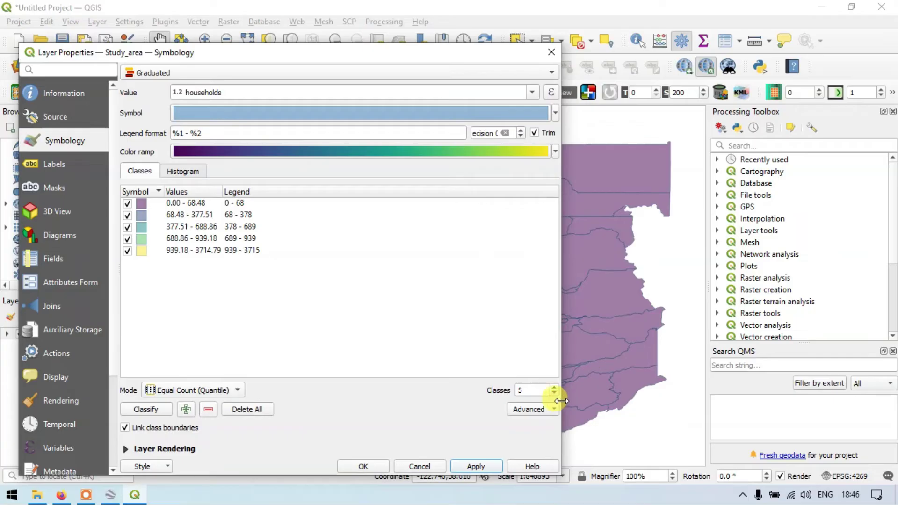
Try higher class counts, then settle on 3 classes
click(554, 387)
click(554, 388)
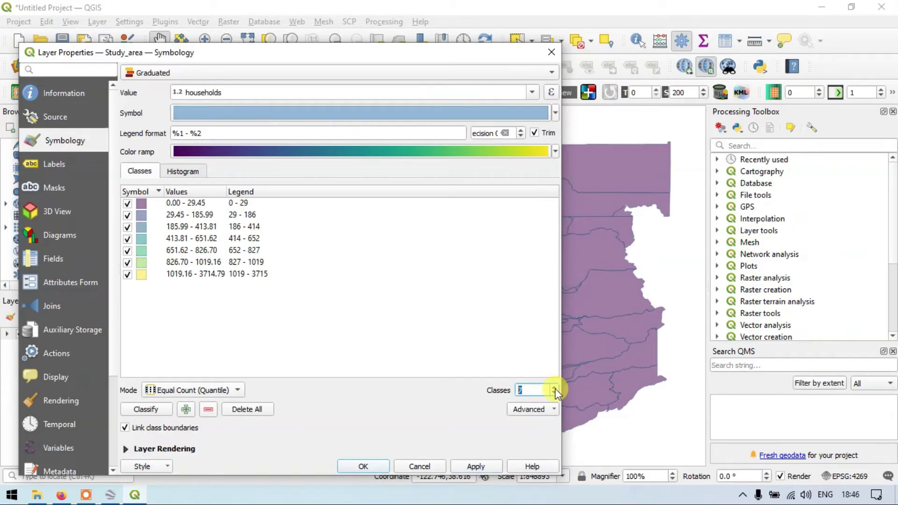
click(554, 387)
click(554, 388)
click(554, 393)
click(554, 393)
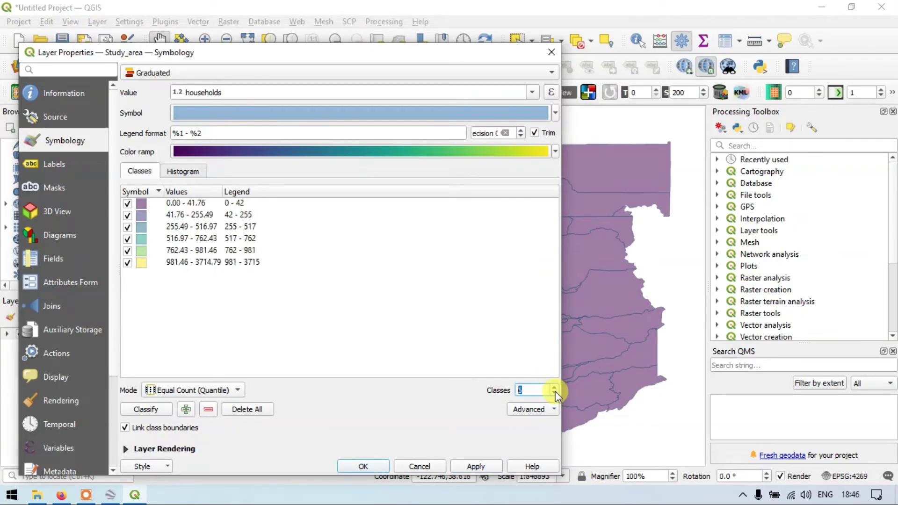
click(554, 392)
click(554, 392)
click(555, 392)
click(554, 392)
Apply the three-class Viridis classification so Study_area shows purple, teal and yellow
drag(423, 52, 105, 9)
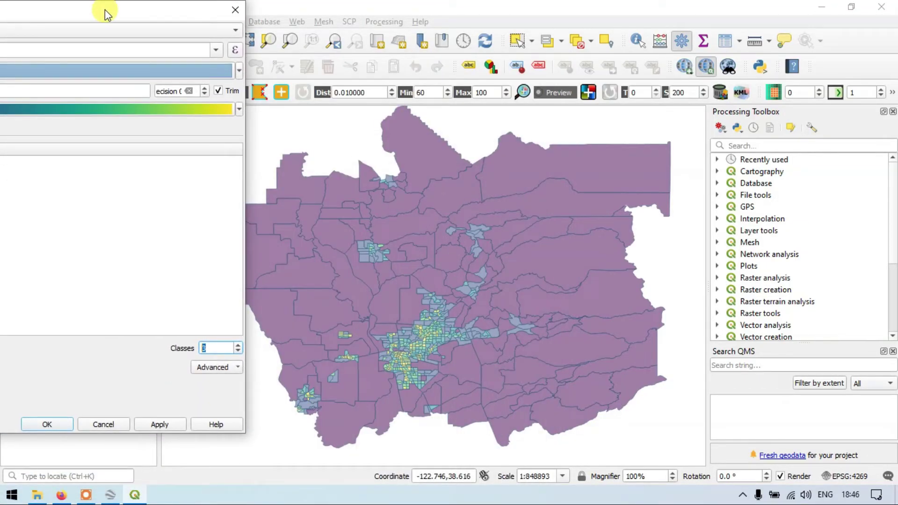
click(164, 424)
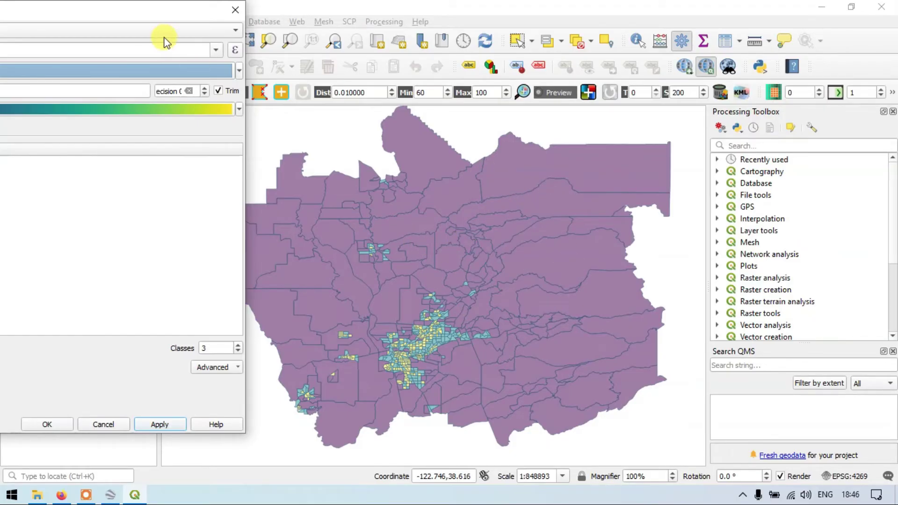
drag(140, 9, 559, 20)
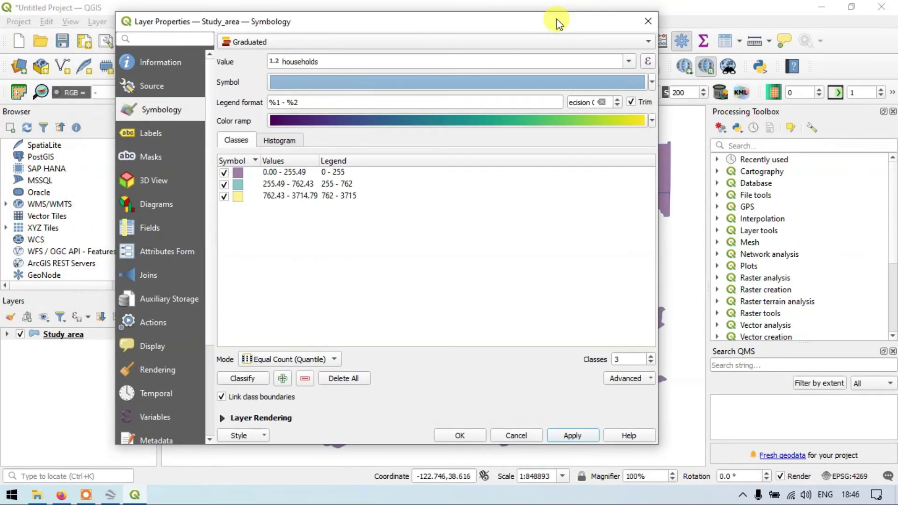
Set the households classes back to 5 and apply them
click(650, 356)
click(649, 355)
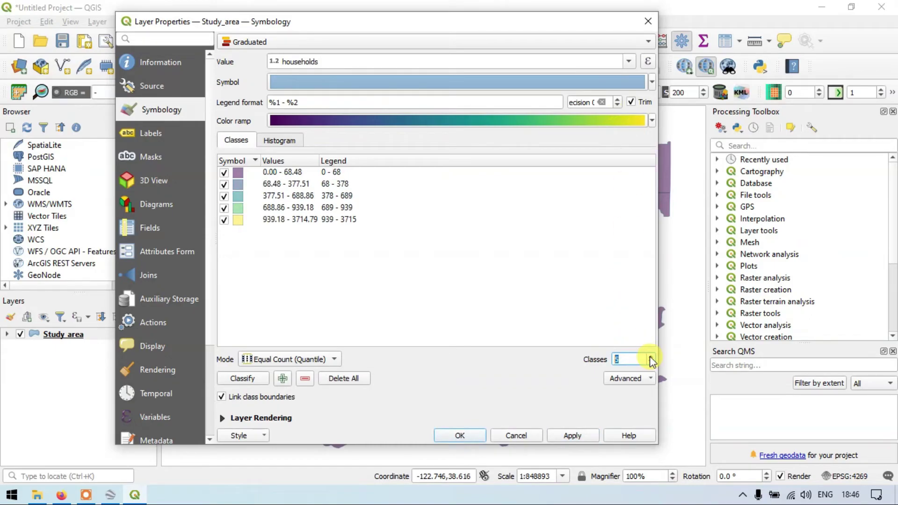
click(580, 434)
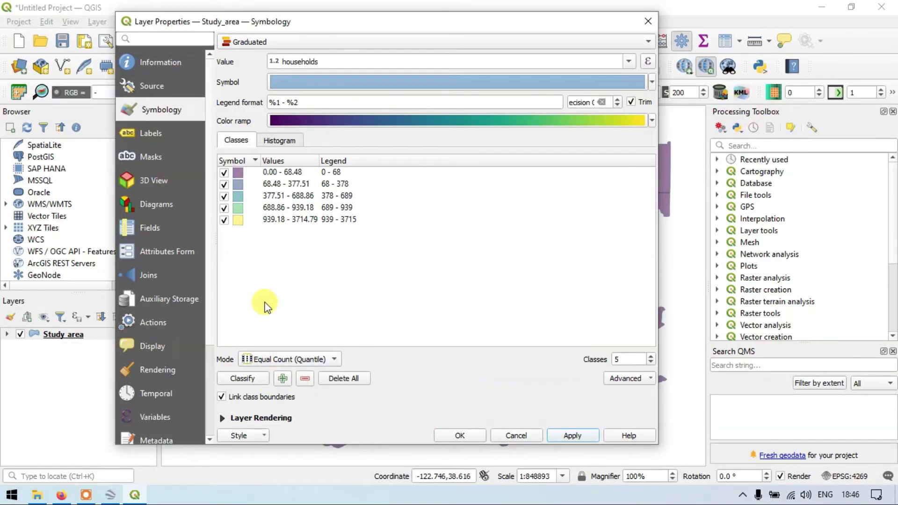
Delete the 939.18 - 3714.79 class, then remove all remaining classes
click(286, 220)
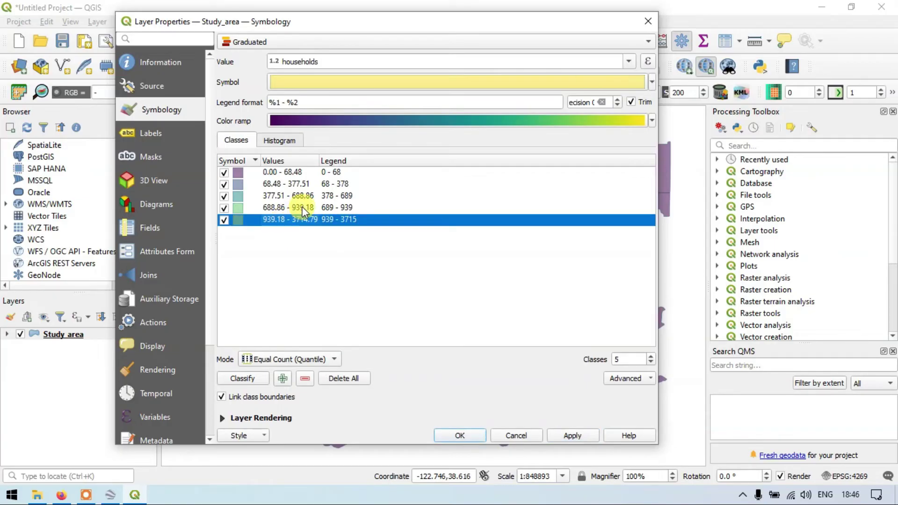
click(303, 211)
click(311, 221)
click(304, 378)
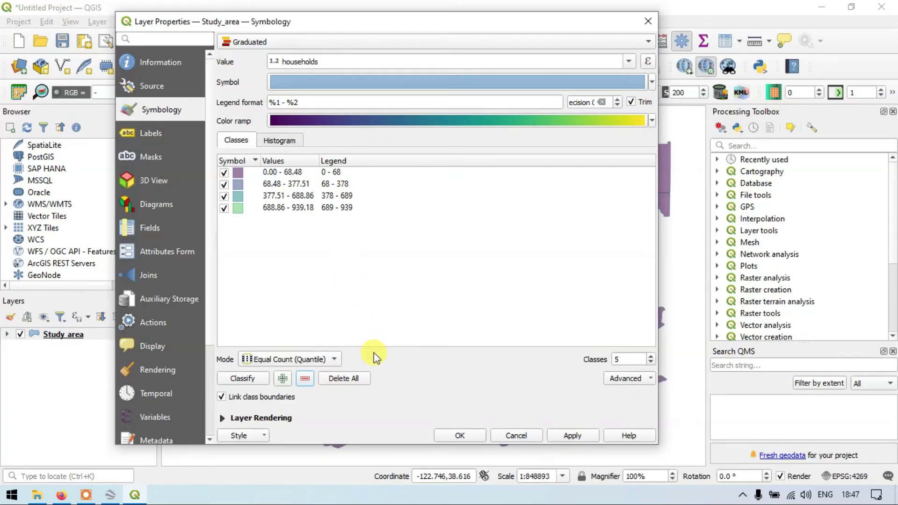
click(348, 379)
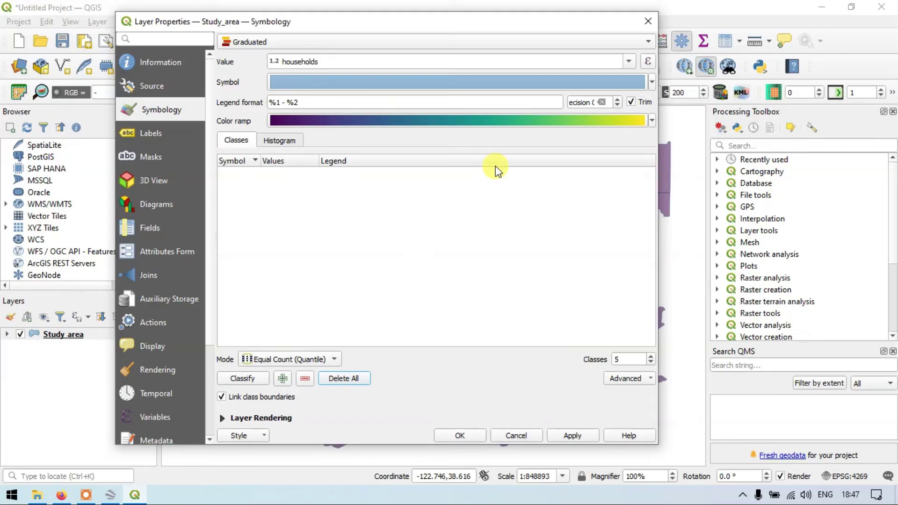